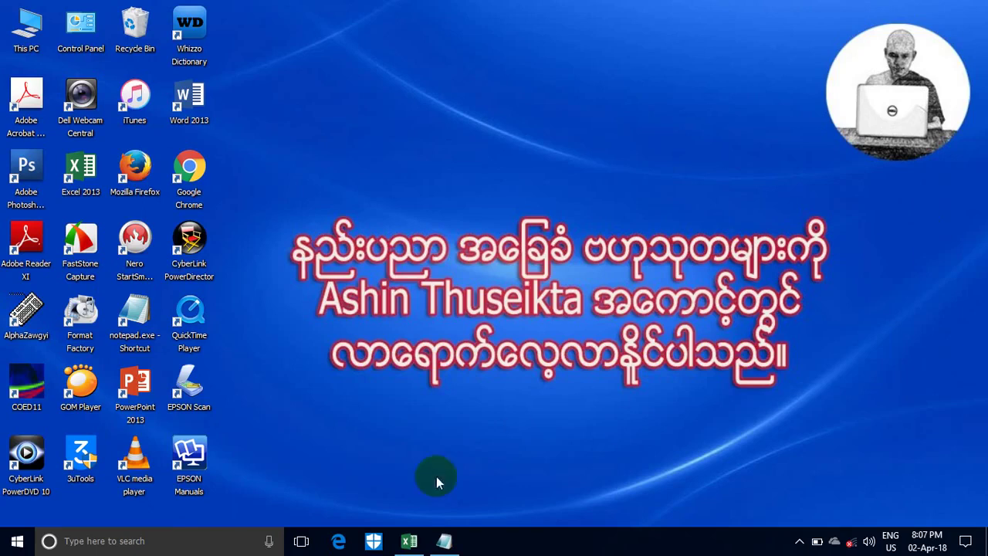
Open the SamThat.xlsx sales workbook in Excel from the taskbar.
left_click(409, 540)
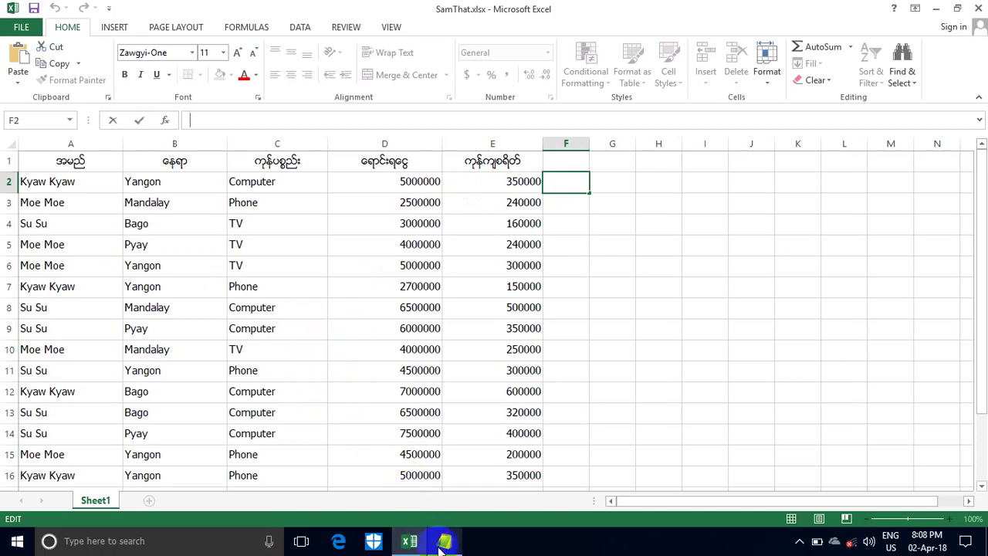
mouse_move(442, 545)
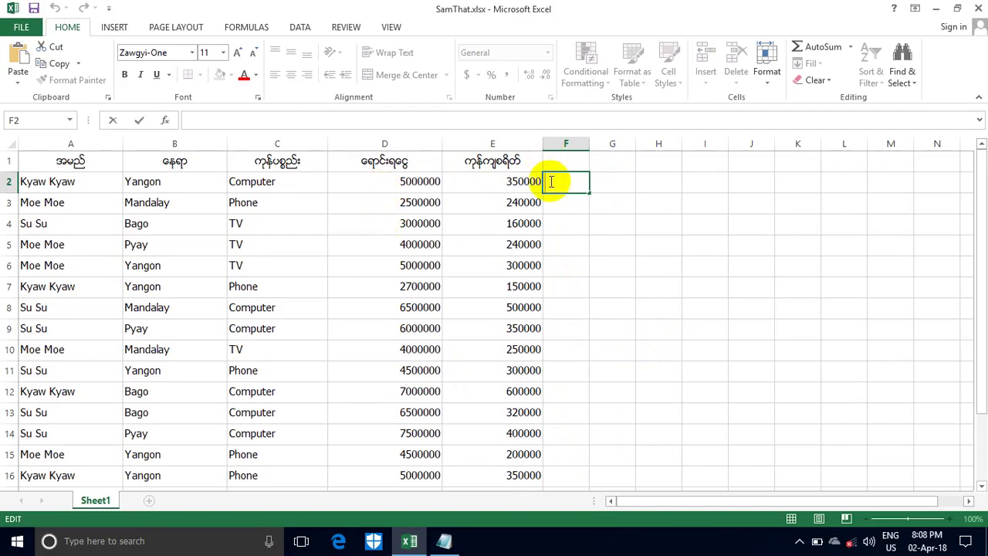
left_click(224, 121)
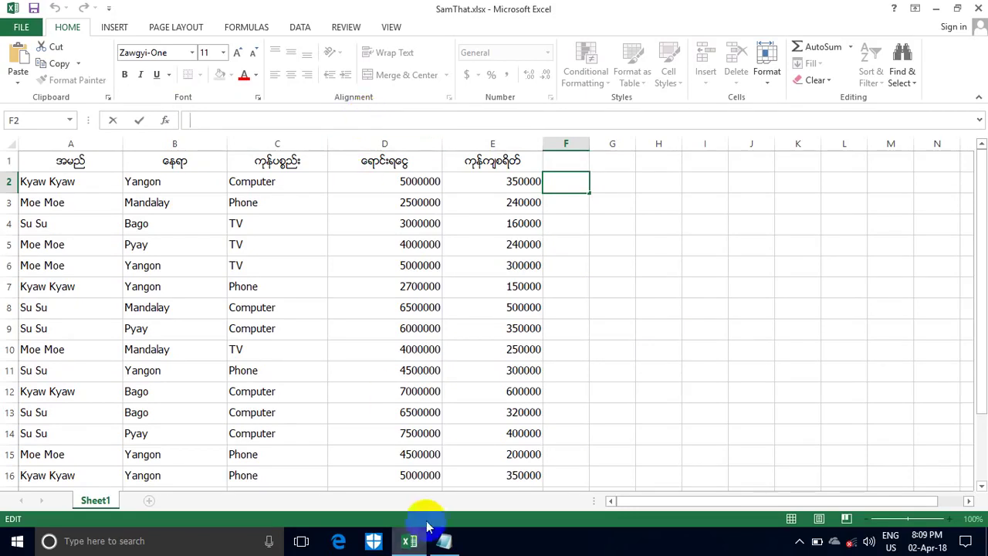
Restore Notepad and type the partial formula =If(d2>=5000000.
left_click(446, 542)
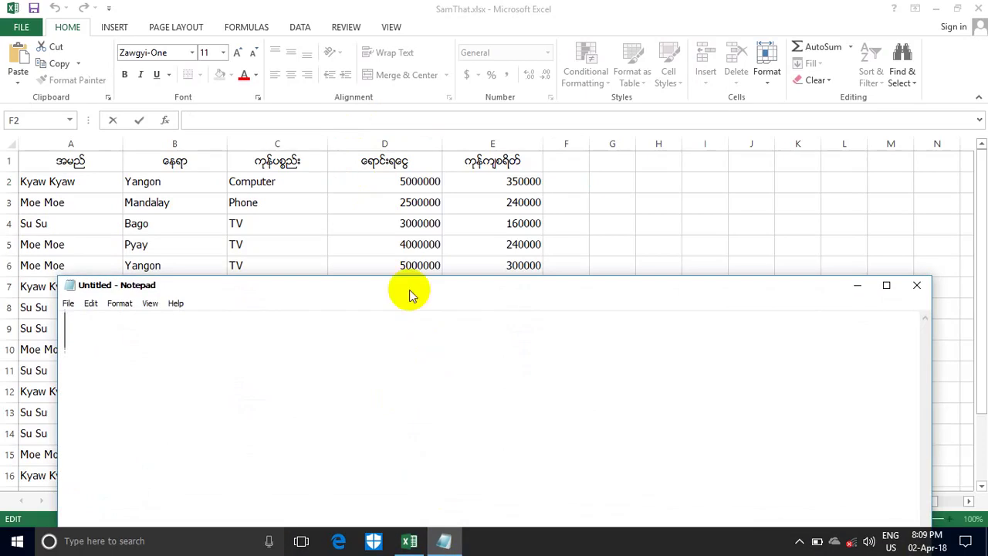
left_click_drag(407, 292, 439, 290)
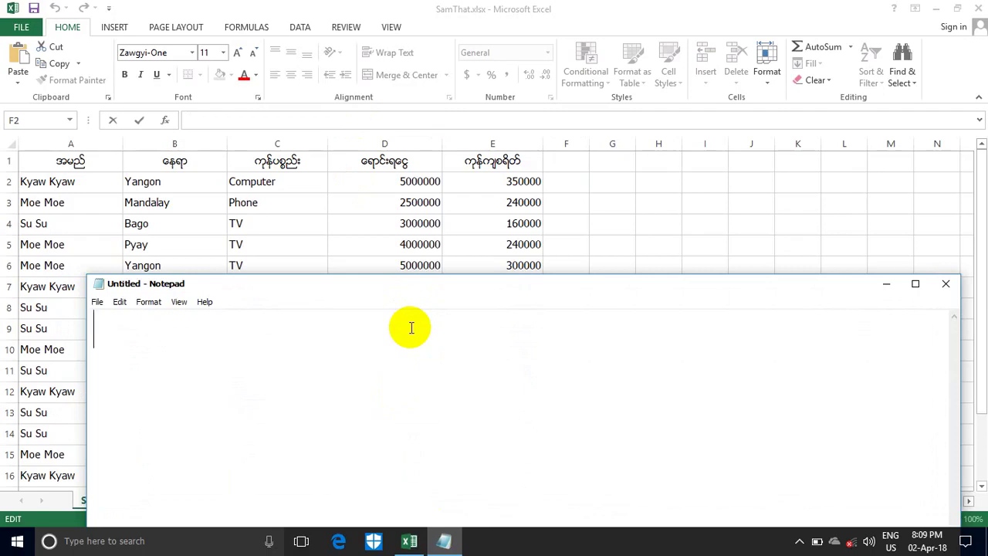
type("=")
type("I")
type("f")
type("(")
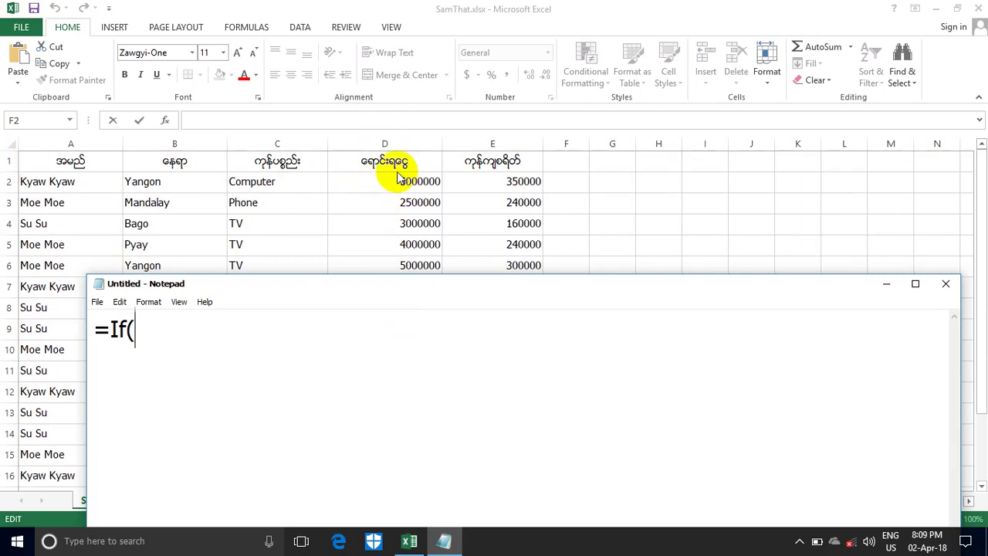
type("d")
type("2")
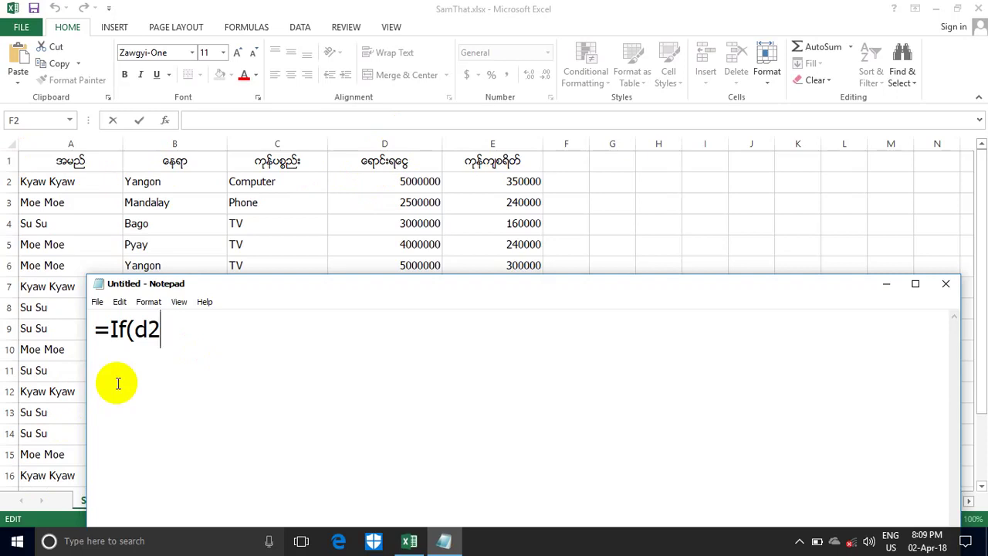
type(">")
type("=")
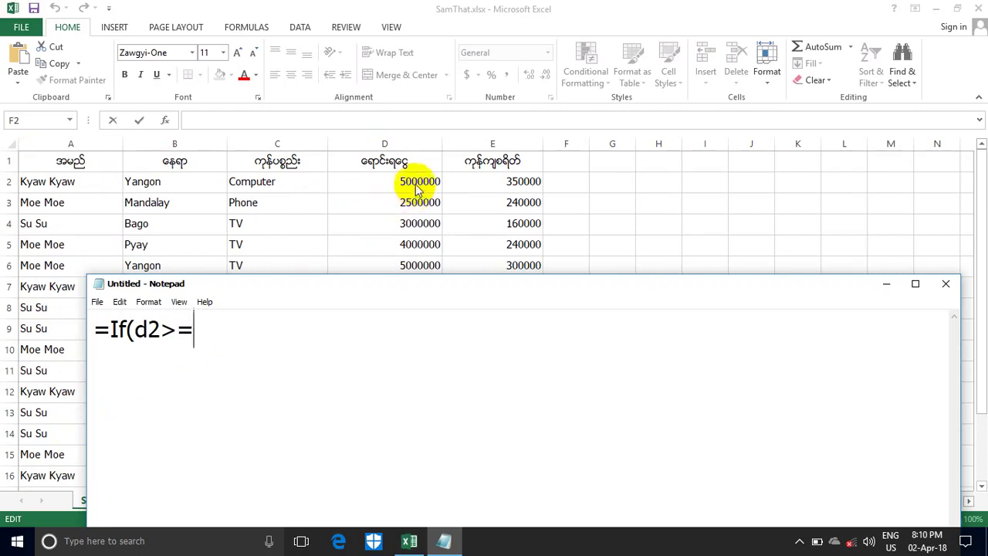
type("500")
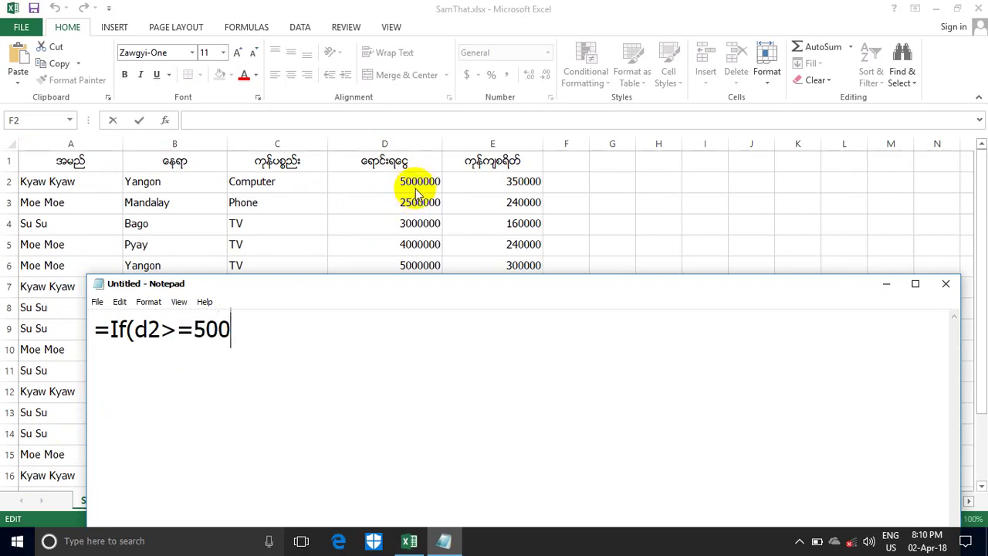
type("0000")
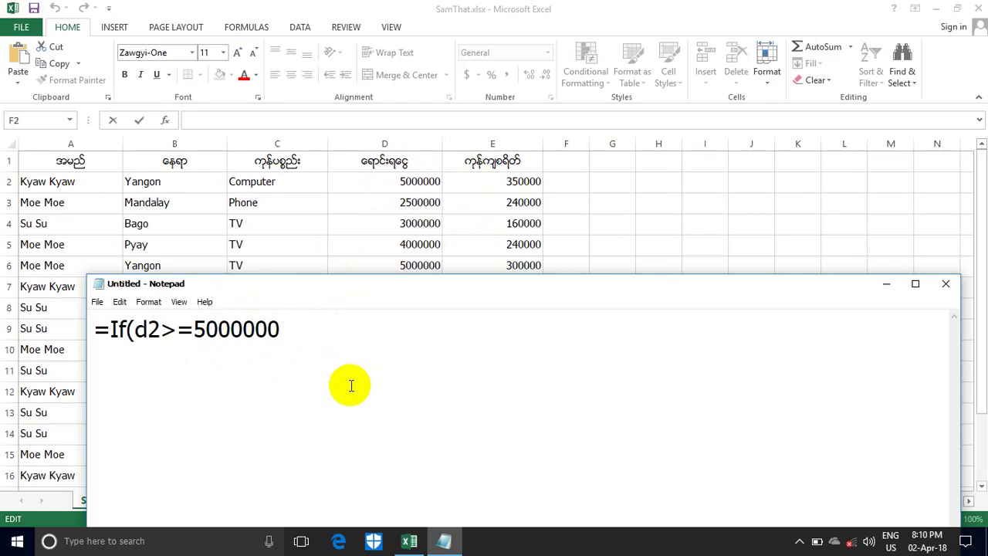
Complete the Notepad formula as =If(d2>=5000000,"A","B").
type(",")
type("\"")
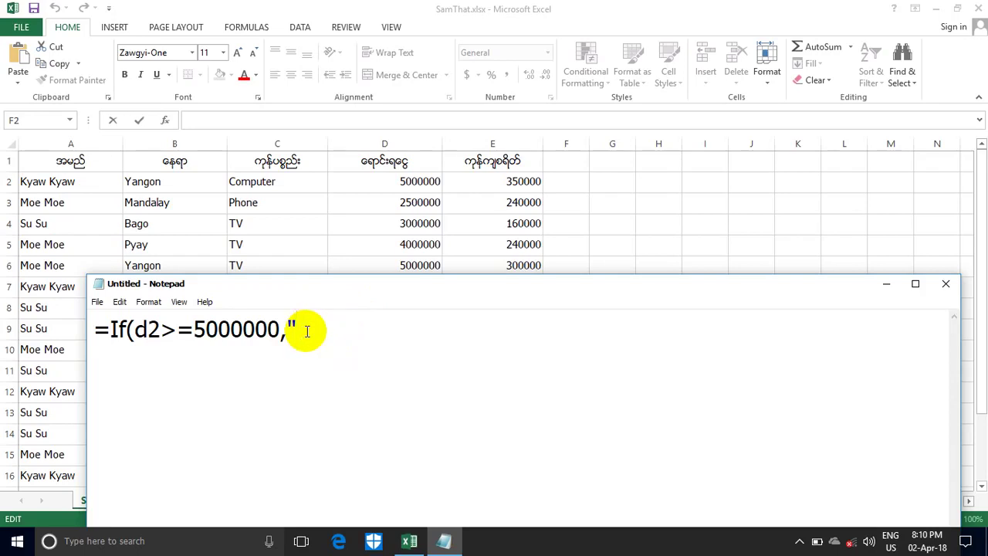
type("A\"")
type(",")
type("\"")
type("B")
type("\"")
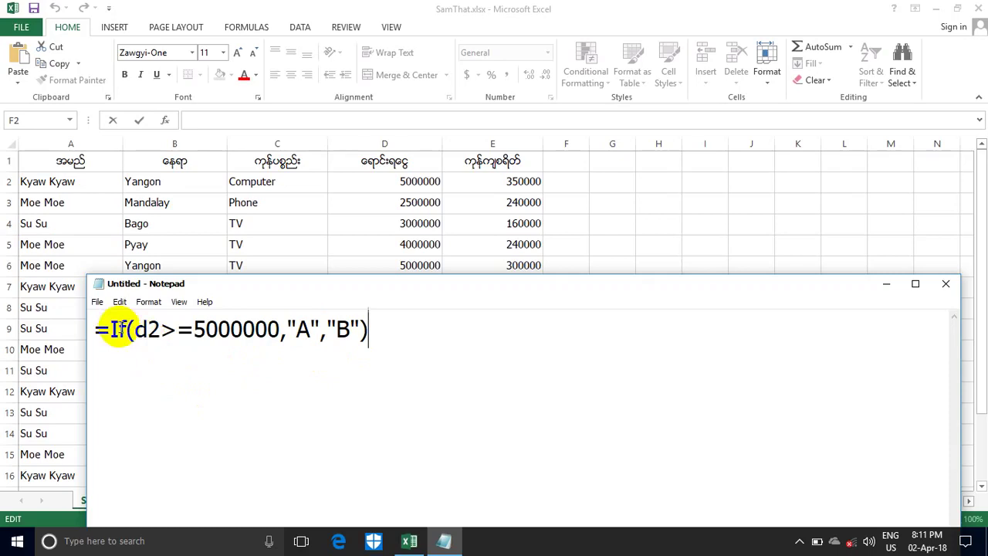
Select the whole formula line in Notepad.
double_click(147, 328)
left_click(202, 329)
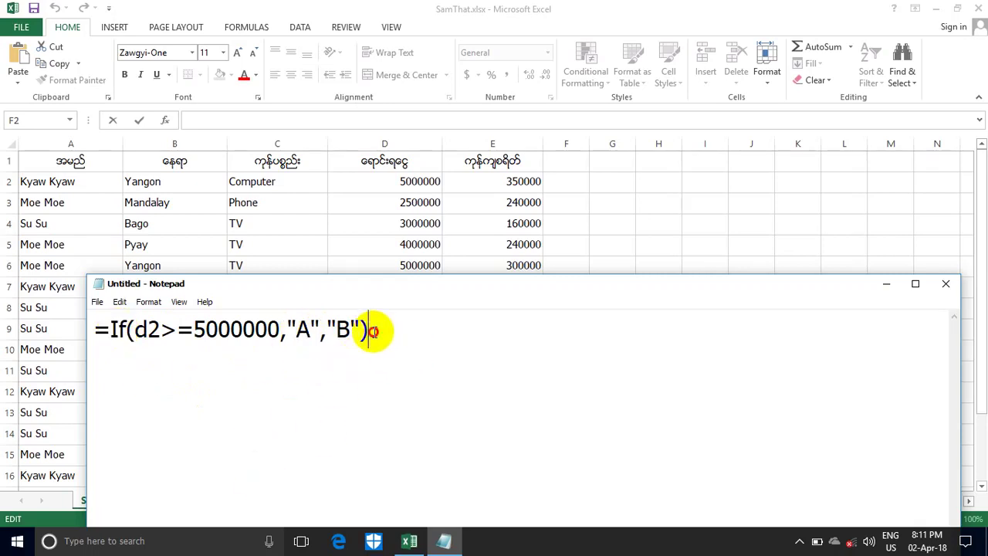
left_click_drag(375, 331, 98, 348)
Copy the formula from Notepad and enter =If(d2>=5000000,"A","B") in cell F2.
right_click(128, 334)
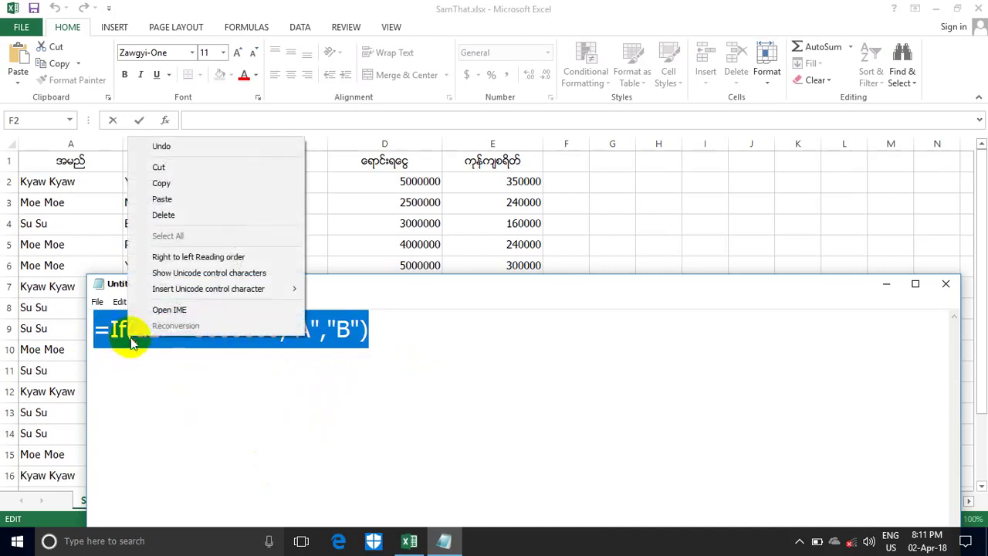
left_click(185, 184)
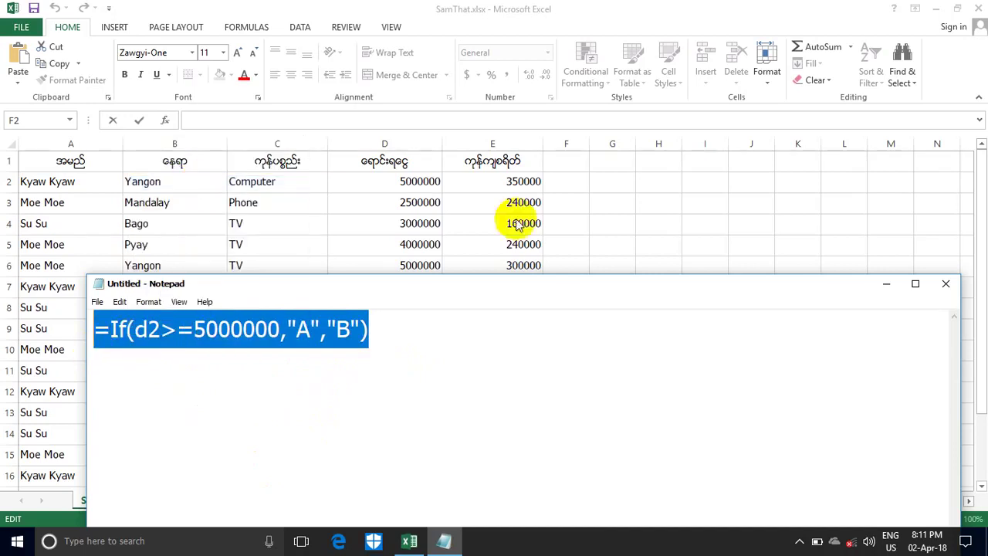
left_click(880, 285)
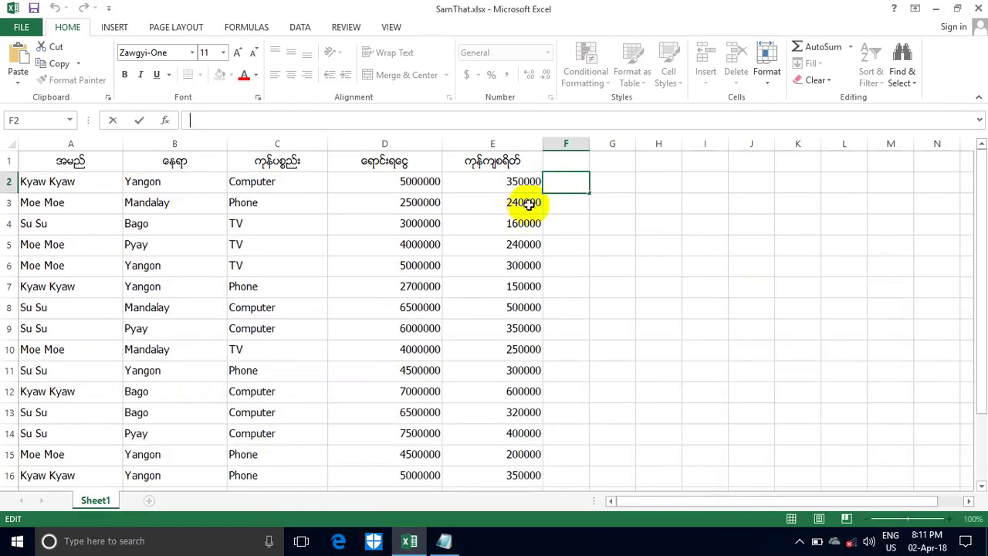
left_click(193, 122)
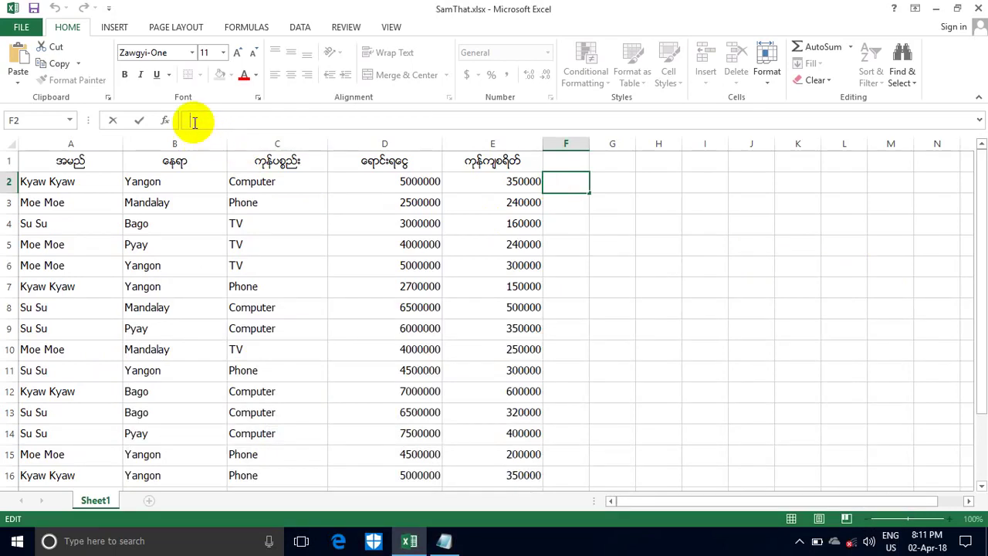
right_click(194, 122)
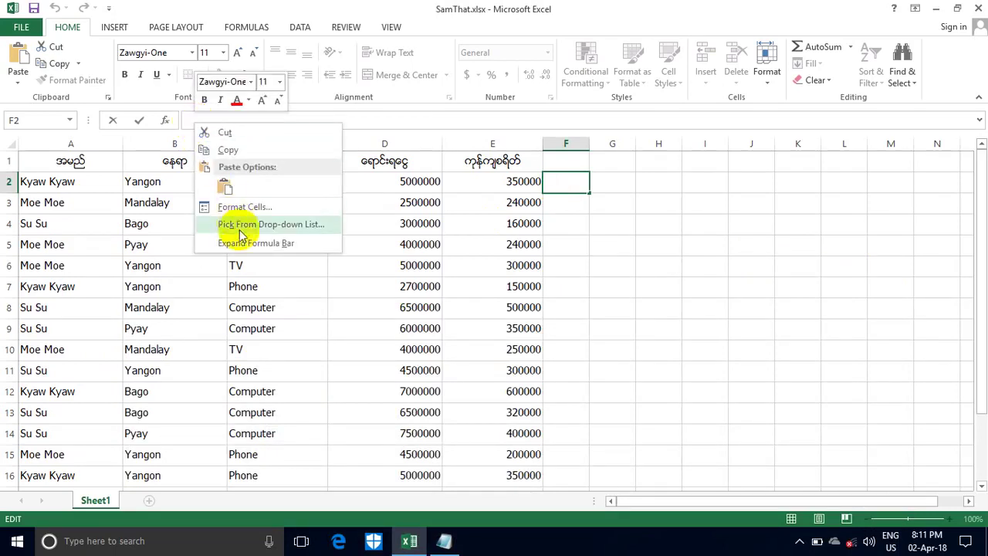
left_click(189, 119)
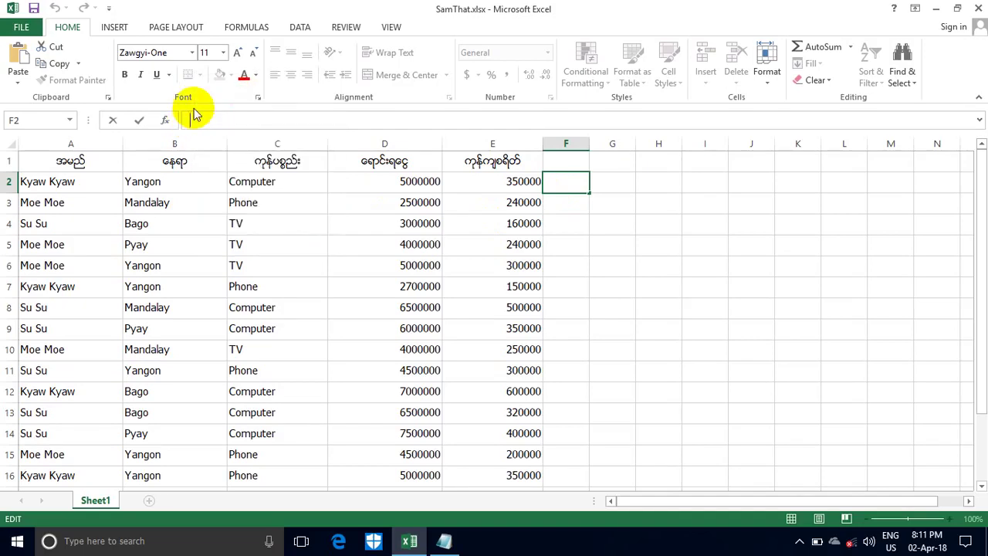
type("=If(d2>=5000000,\"A\",\"B\")")
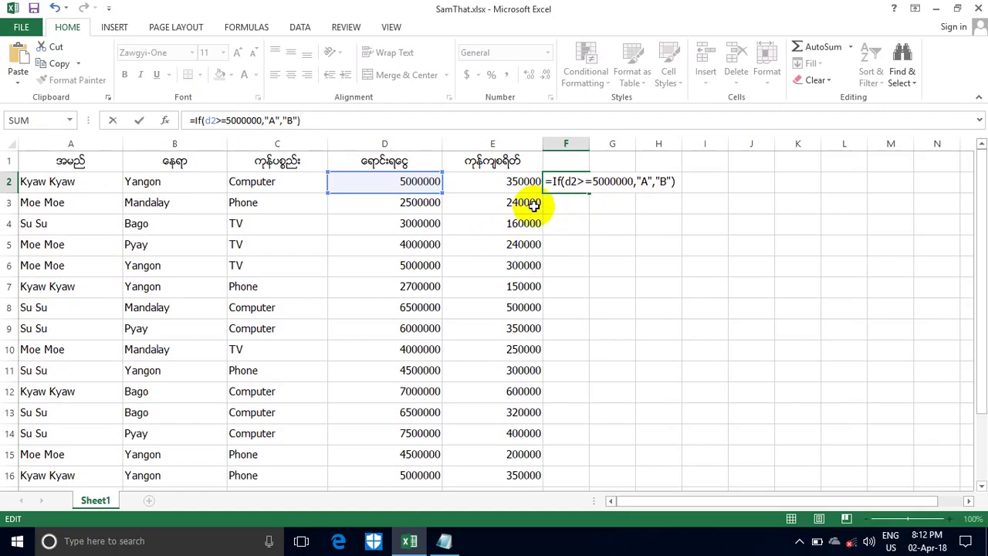
Commit the F2 formula and fill it down column F through row 16.
key("Return")
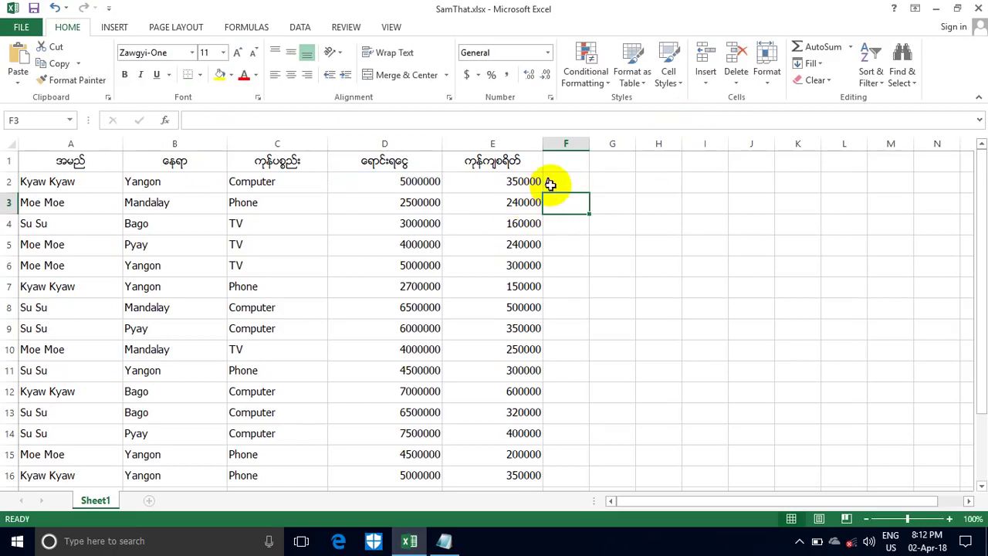
left_click(550, 184)
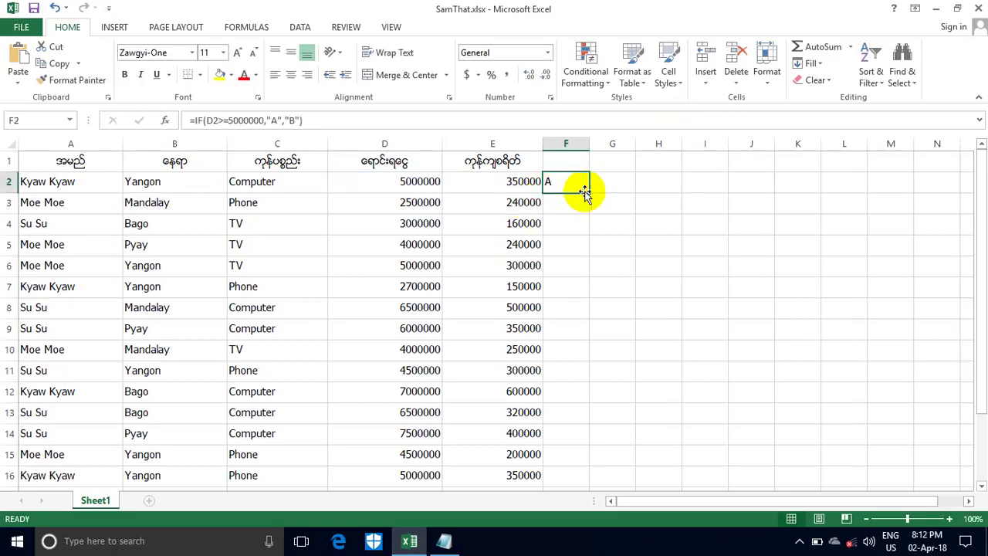
mouse_move(586, 196)
left_mouse_down()
mouse_move(598, 474)
mouse_move(595, 419)
left_mouse_up()
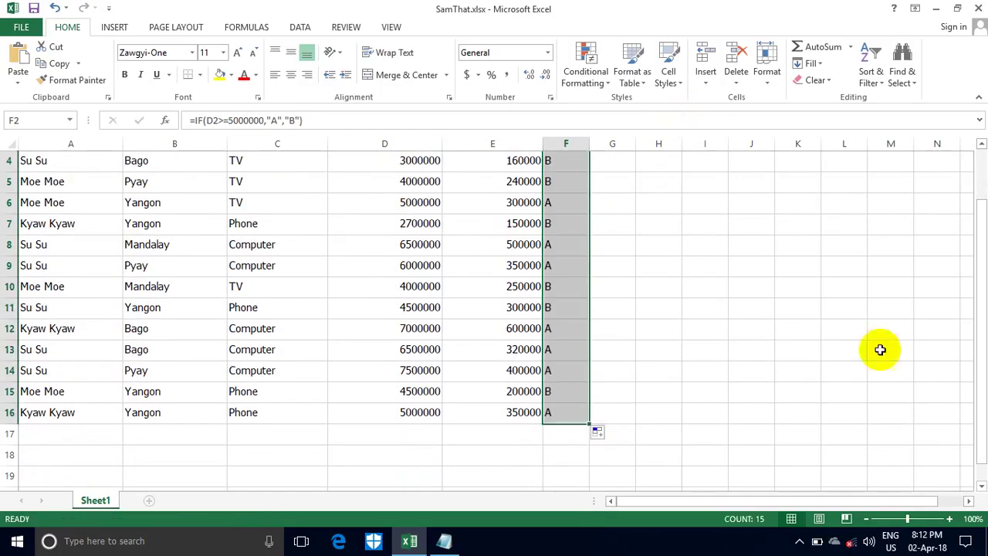
left_click_drag(979, 374, 978, 359)
left_click(660, 287)
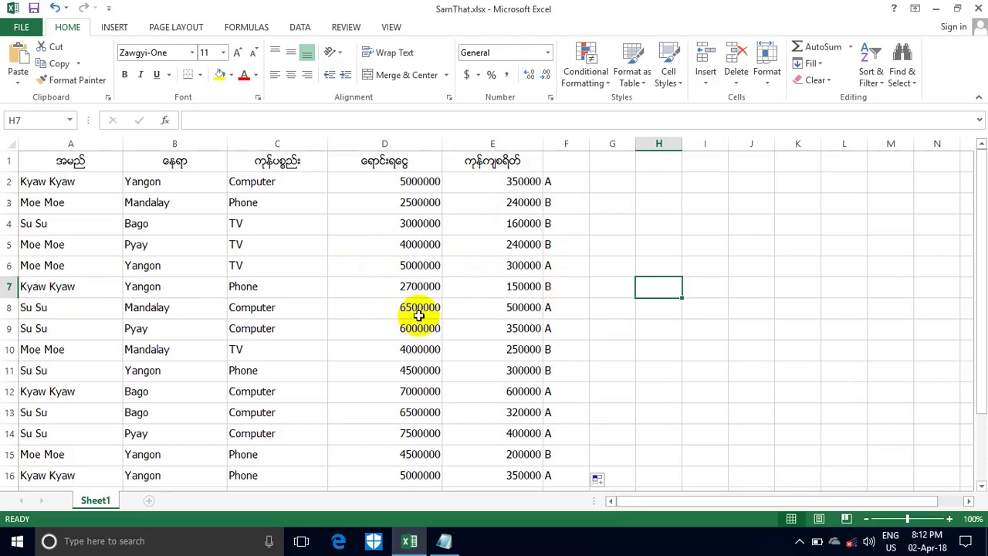
Clear the old A/B results from column F.
left_click(558, 162)
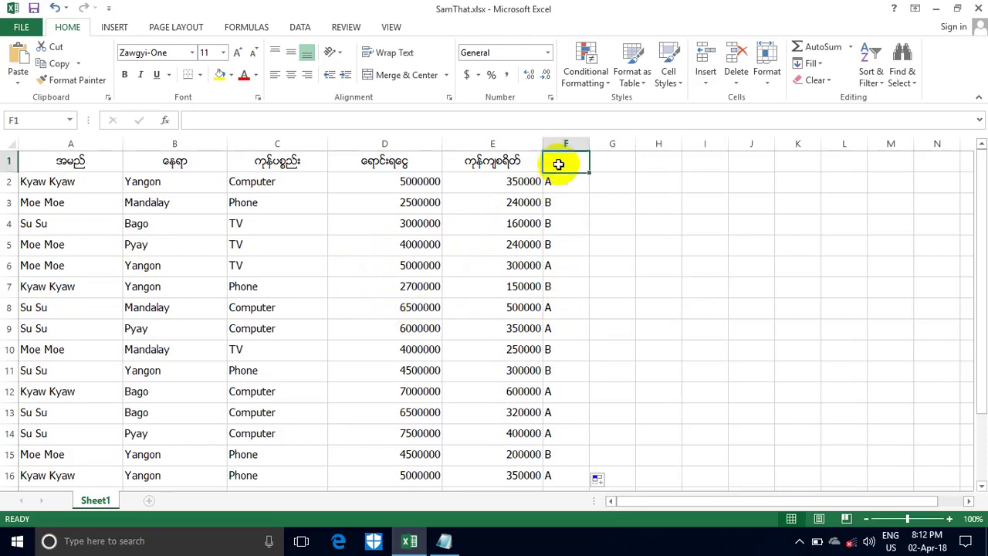
left_click(564, 144)
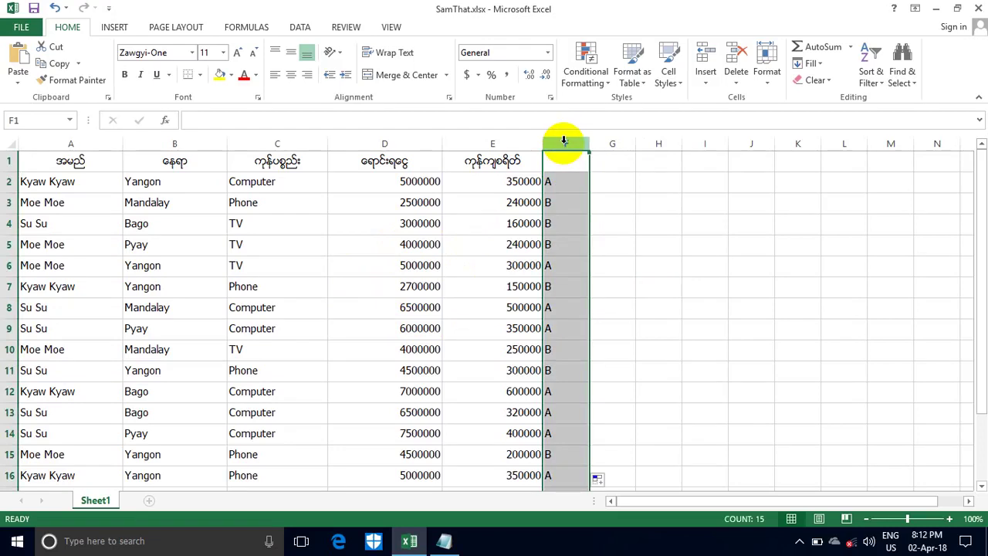
key("Delete")
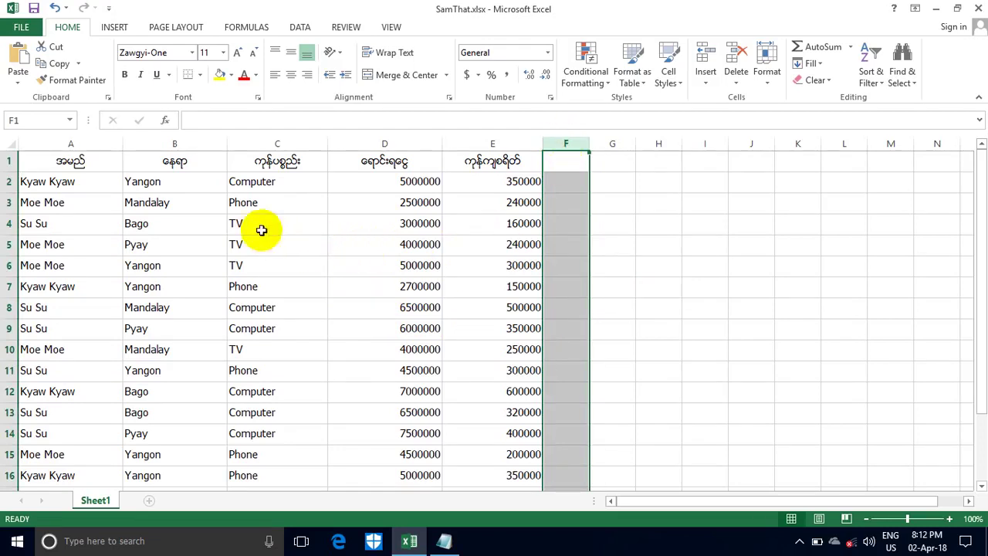
Select B2, then delete the old formula from the Notepad draft.
left_click(193, 184)
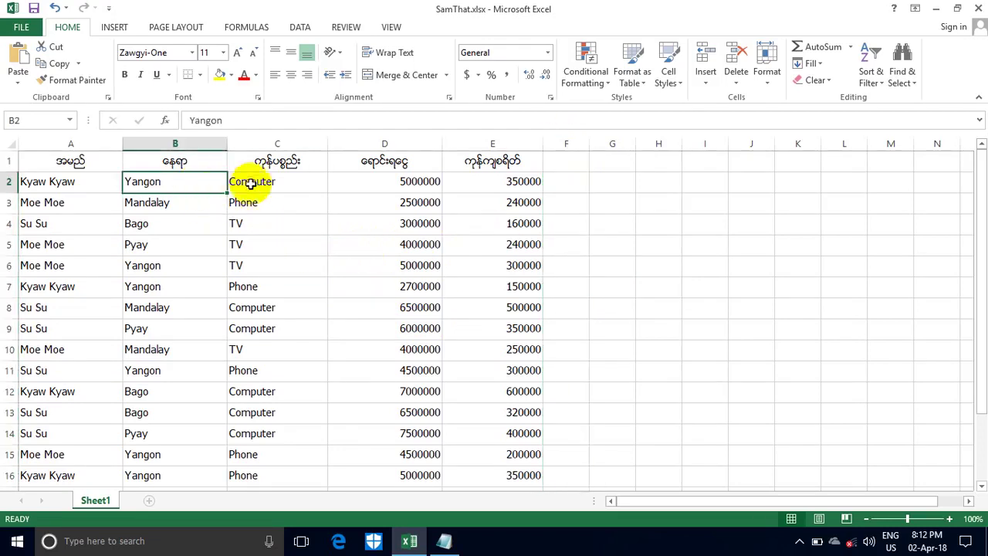
left_click(444, 540)
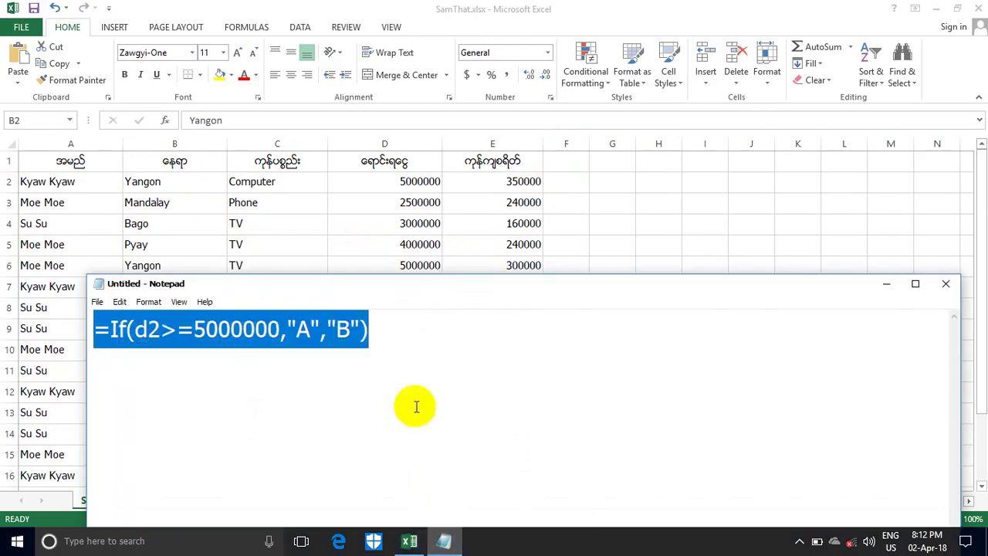
key("Delete")
type("=if(")
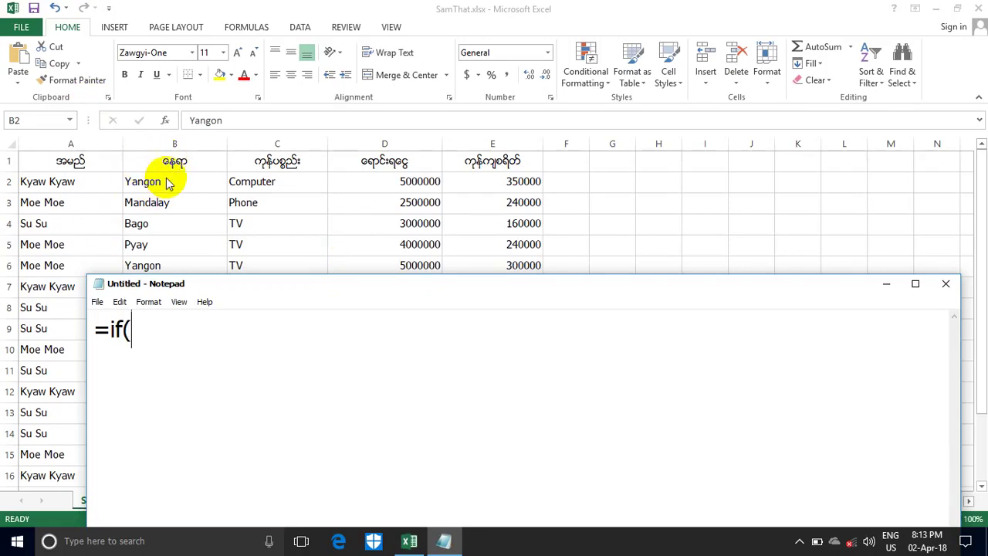
Type =if(B2="Yangon","A","") in Notepad, removing a stray d between the final quotes.
type("B2")
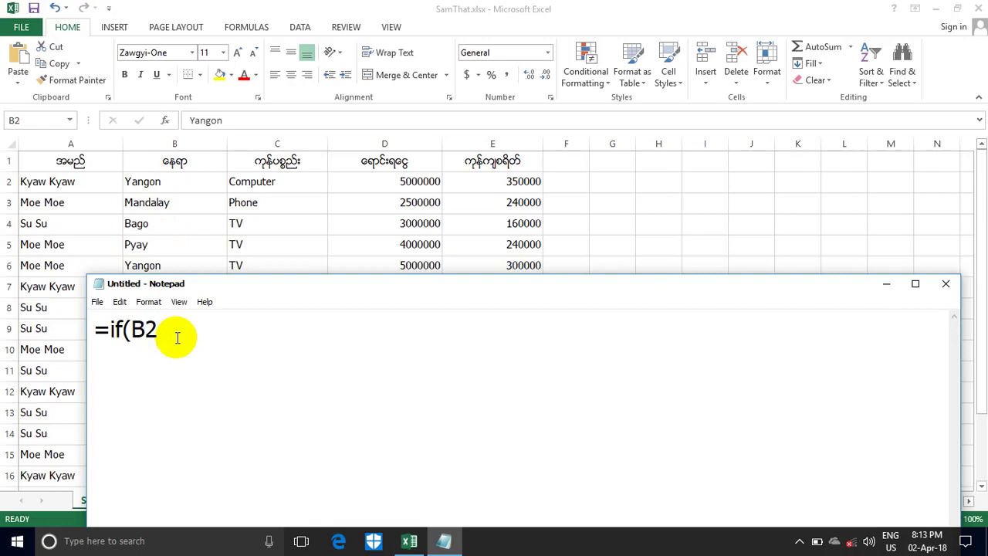
type("=")
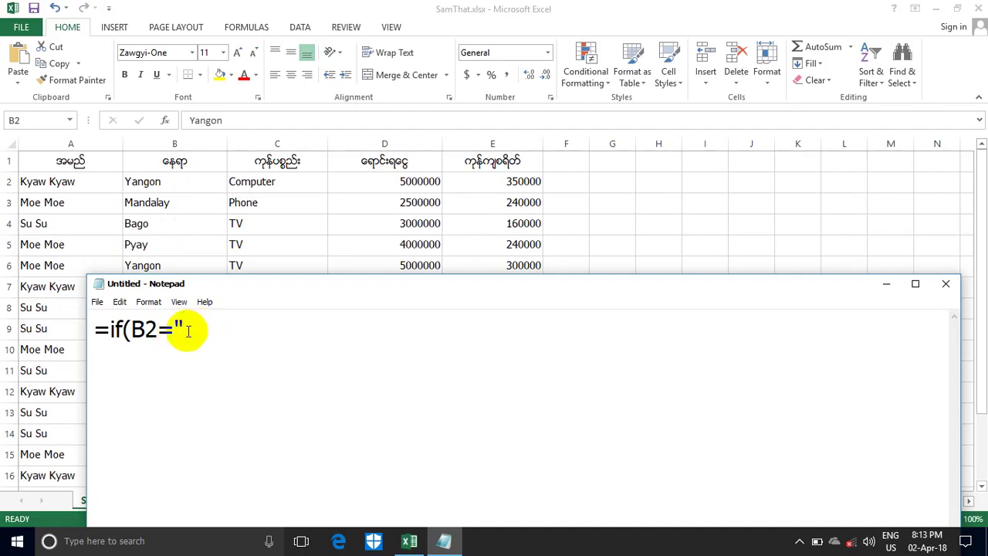
type("Y")
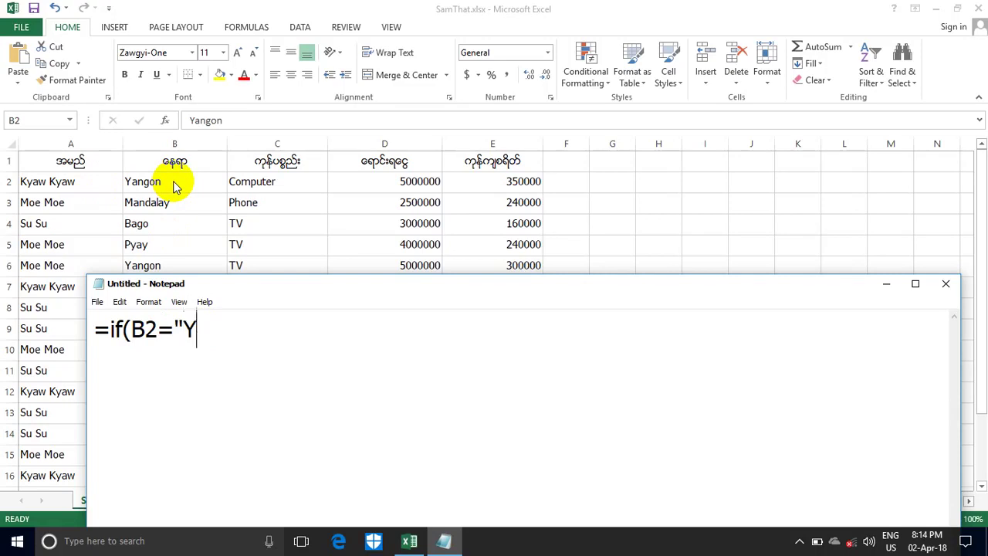
type("angon")
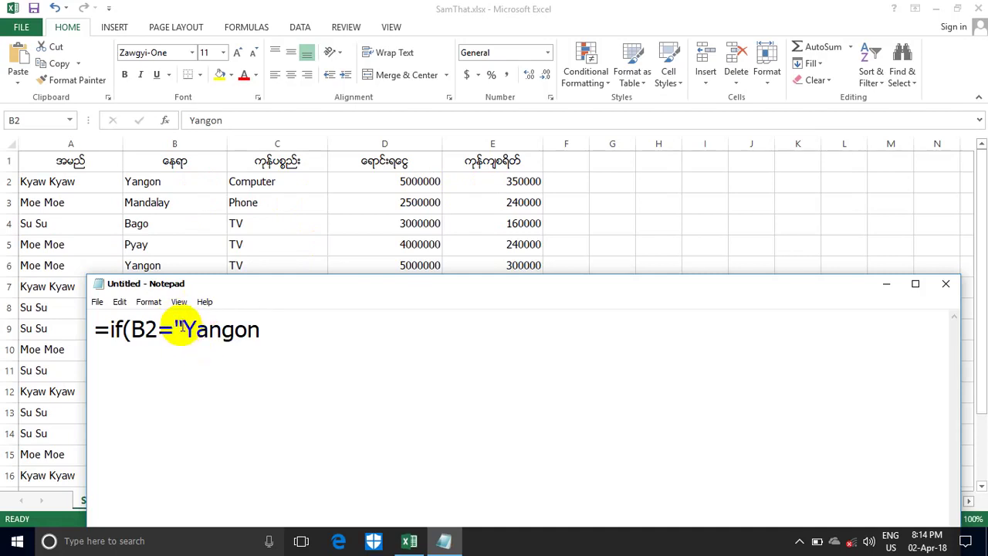
left_click_drag(183, 328, 206, 327)
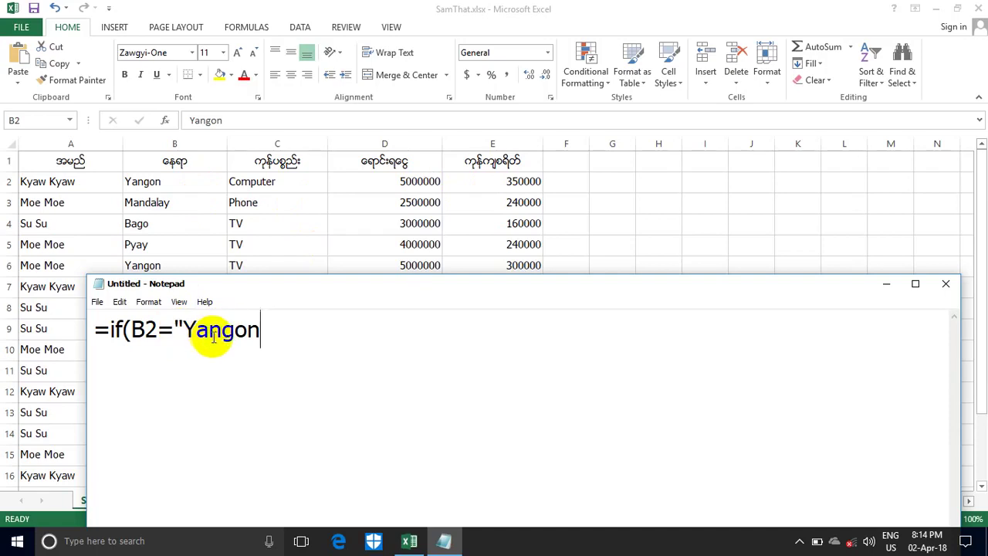
type("\"")
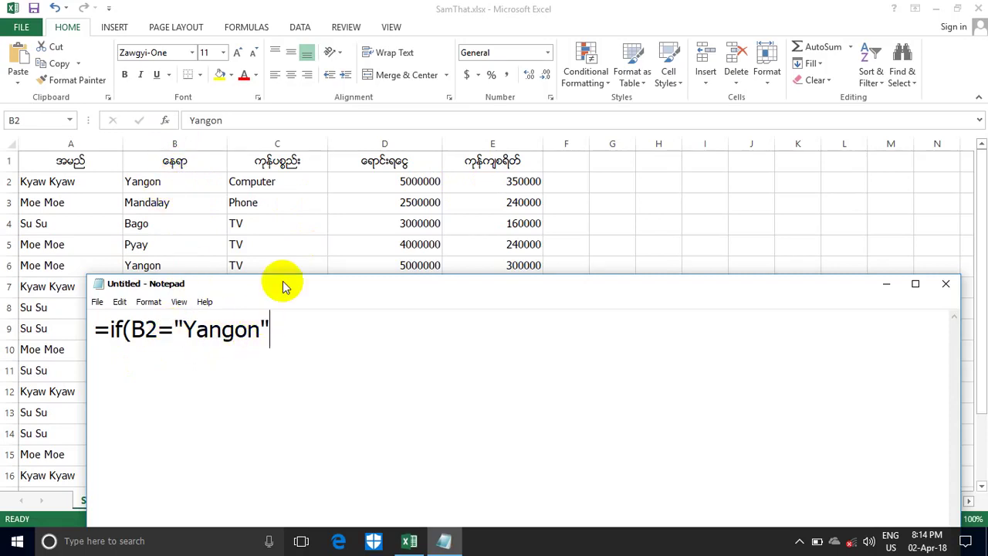
type(",")
type("\"A")
type("\",")
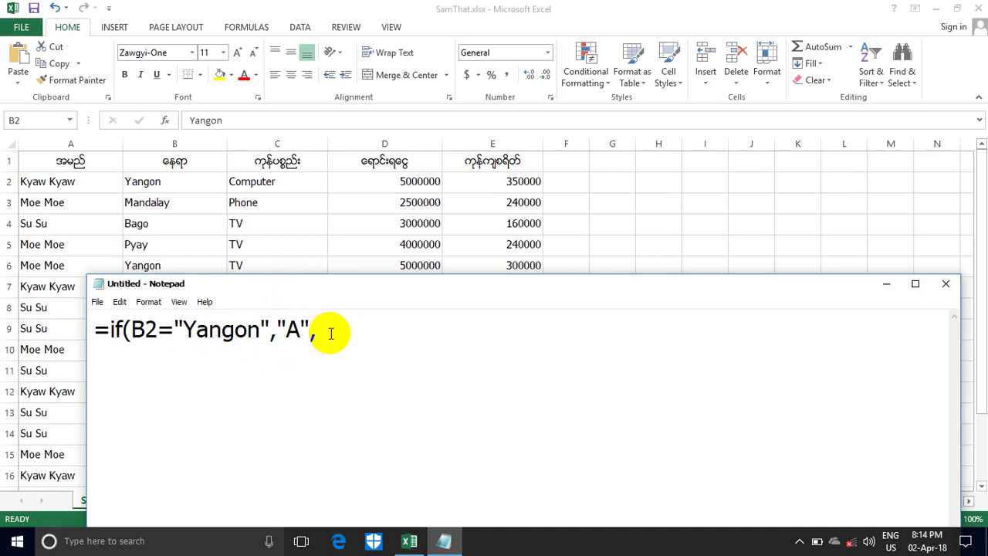
type("\"")
type("d\"")
left_click(340, 330)
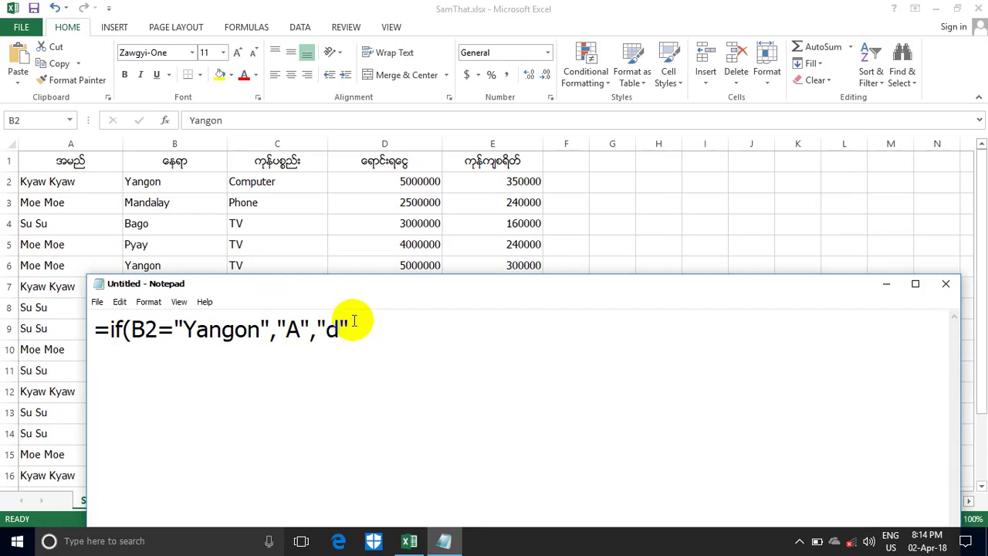
key("BackSpace")
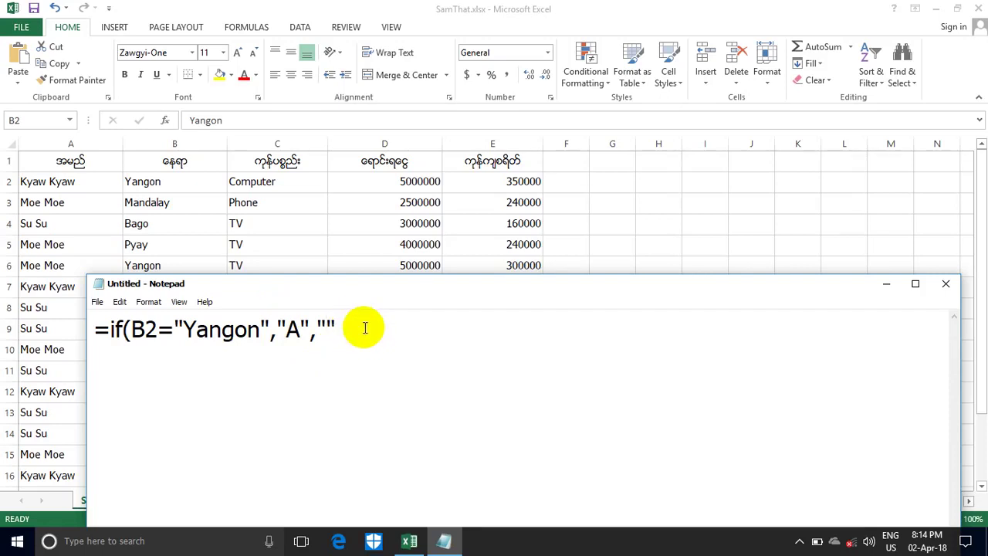
type(")")
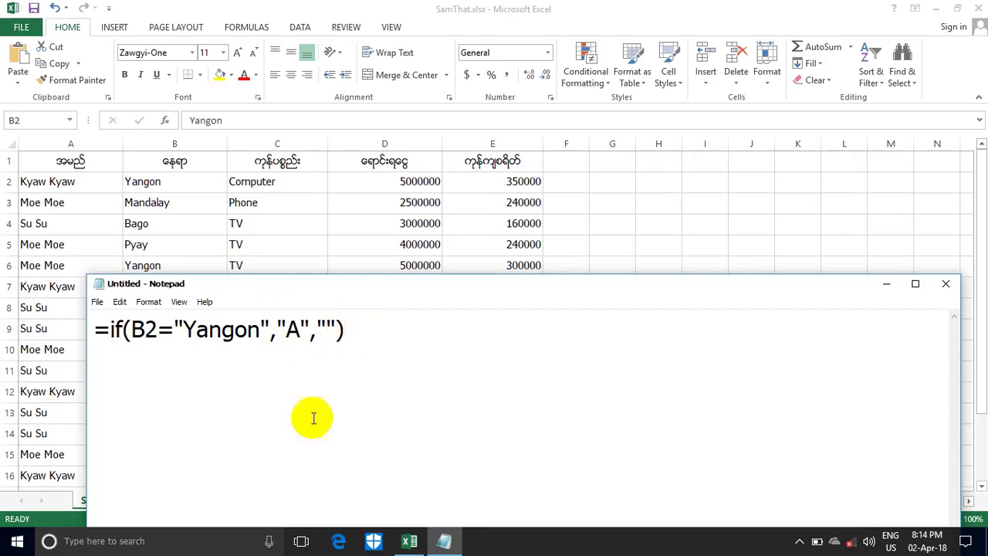
left_click(128, 379)
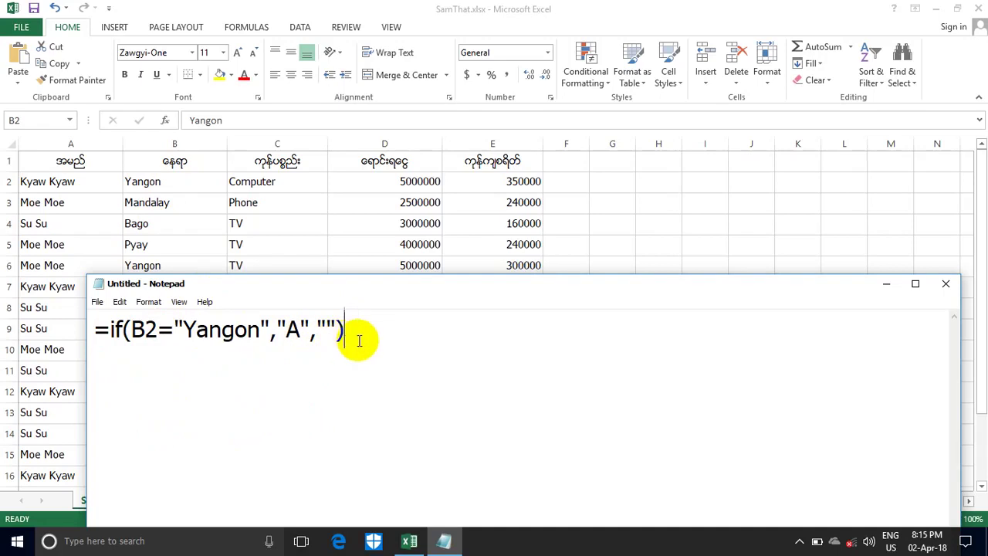
Copy the Yangon formula from Notepad, paste it into F2 and confirm it.
left_click_drag(358, 339, 88, 334)
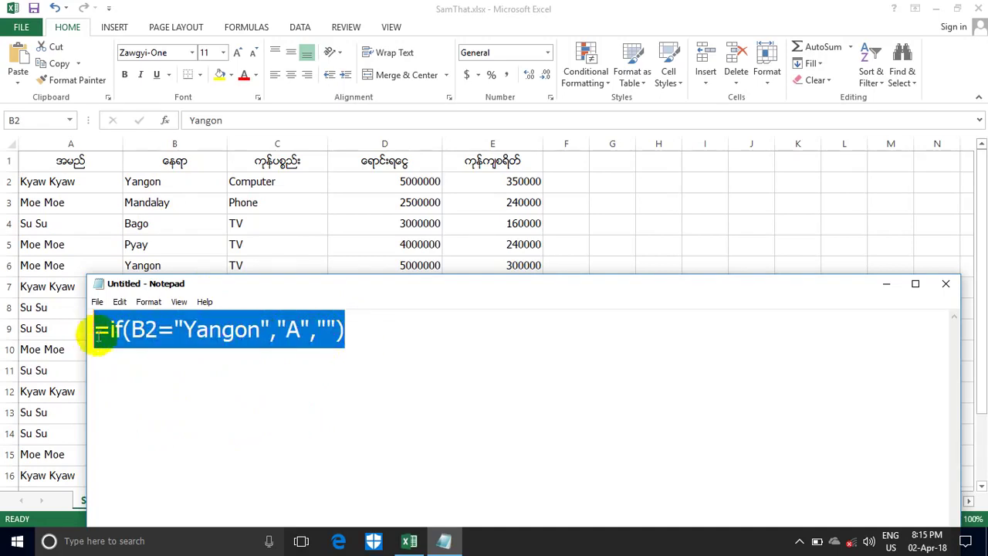
right_click(117, 342)
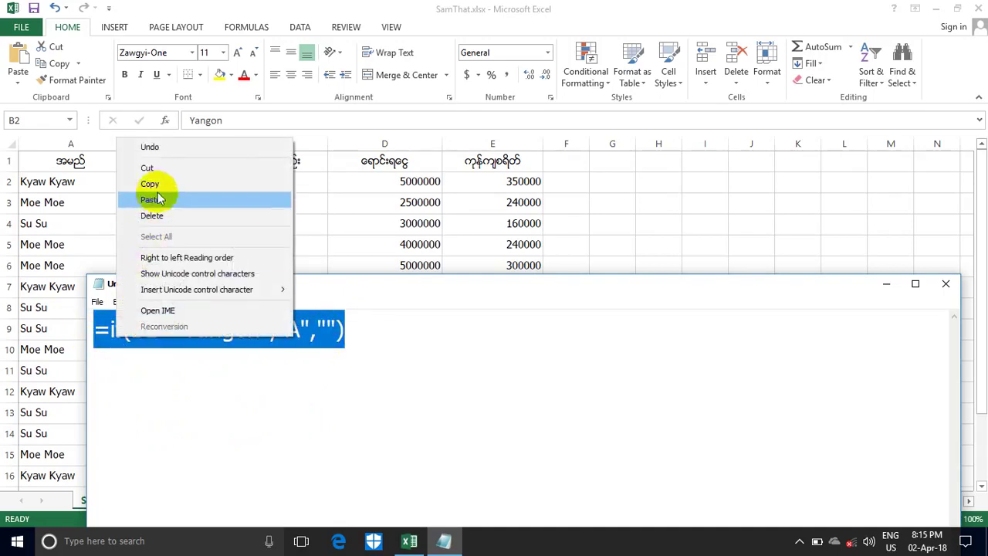
left_click(152, 185)
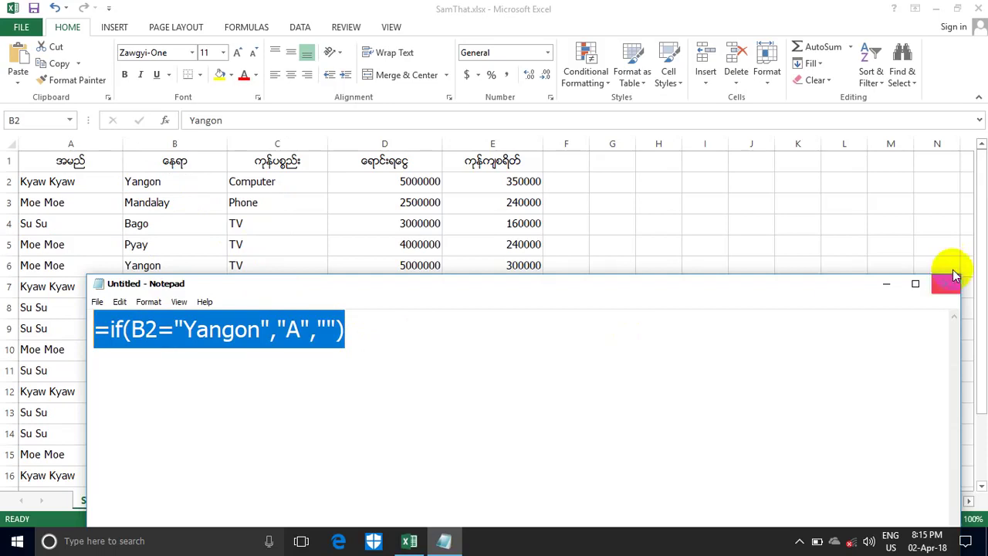
left_click(887, 285)
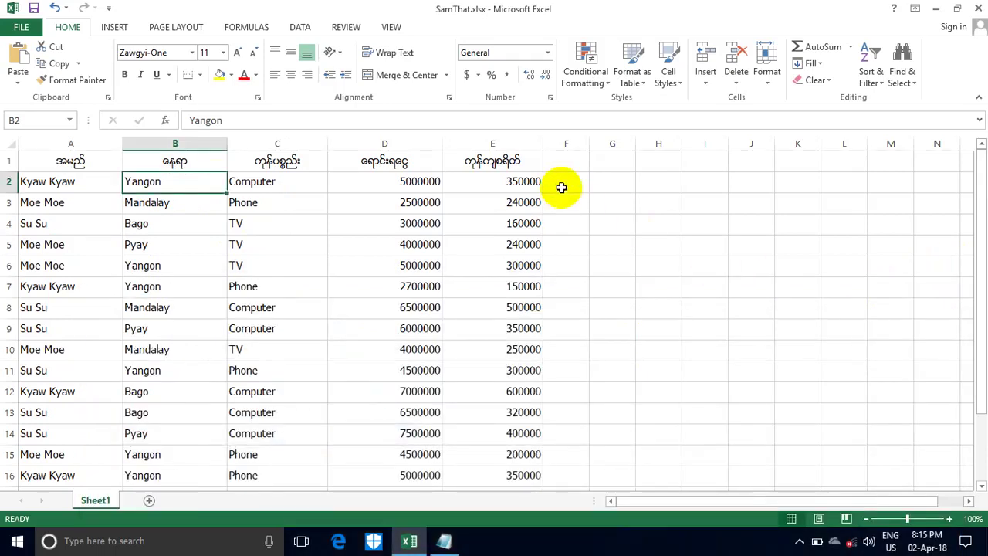
left_click(562, 186)
left_click(198, 121)
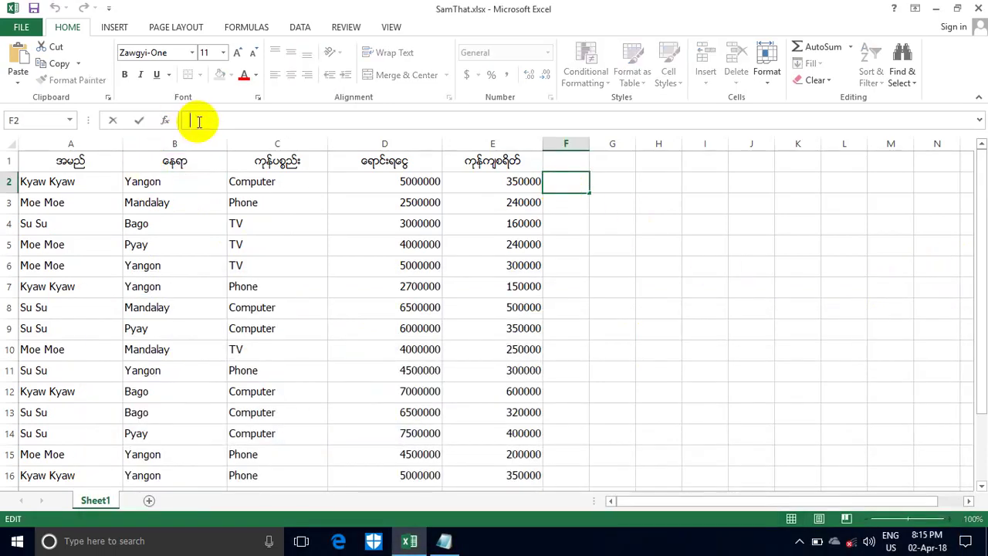
key("ctrl+v")
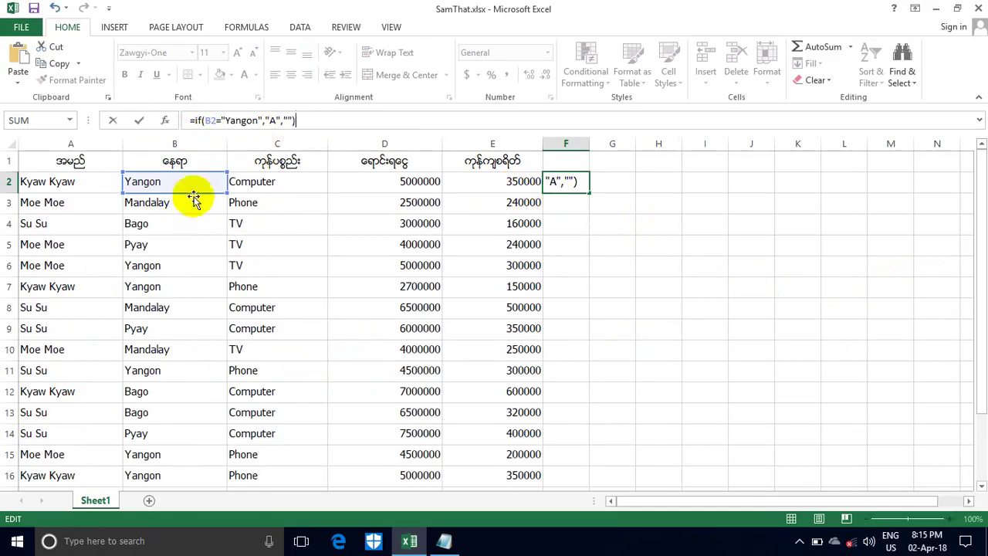
left_click(315, 128)
key("Return")
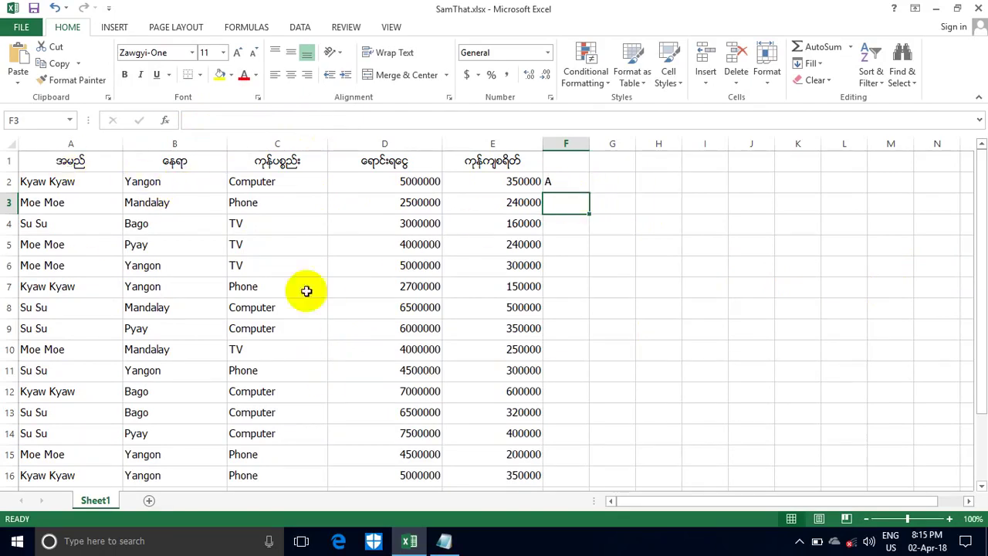
Fill the F2 Yangon formula down to F16, giving A on rows 2, 6, 7, 11, 15, 16.
left_click(552, 185)
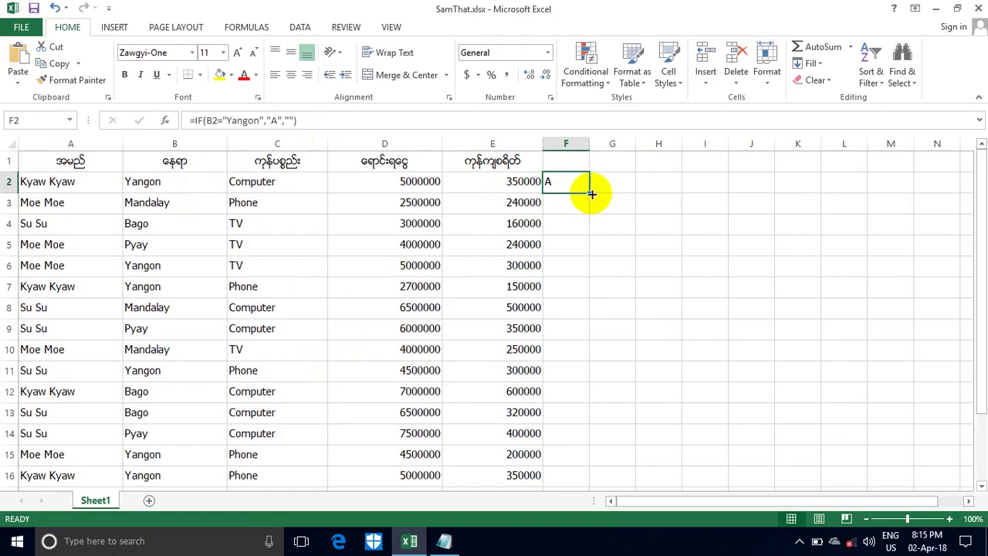
left_click_drag(589, 192, 597, 392)
left_click_drag(980, 370, 971, 234)
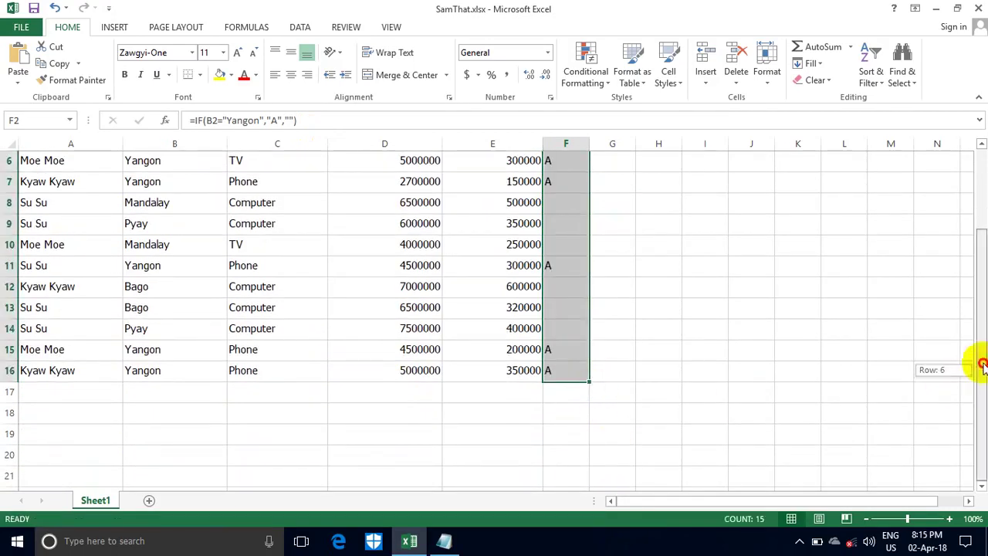
left_click(662, 307)
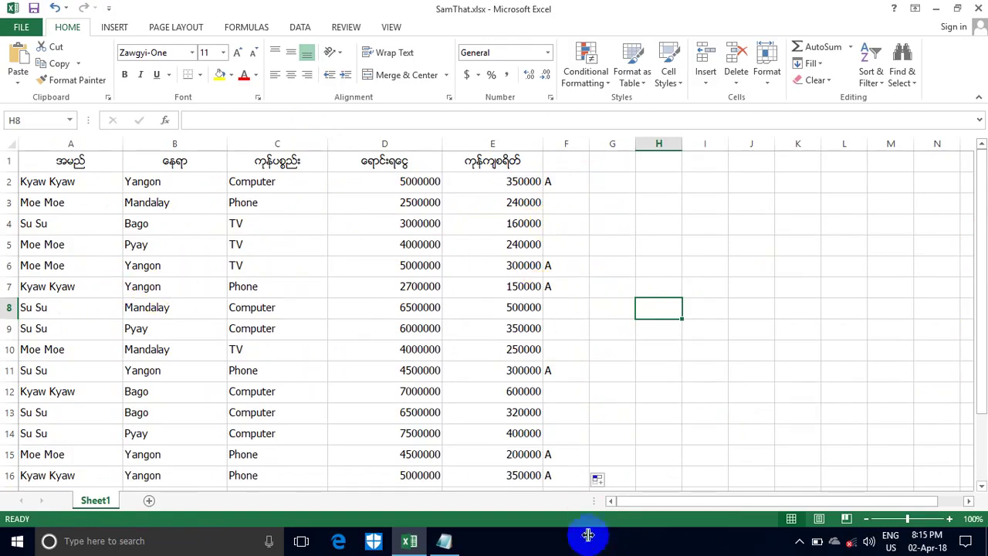
Delete column F's A results and erase the Yangon formula from Notepad.
left_click(557, 145)
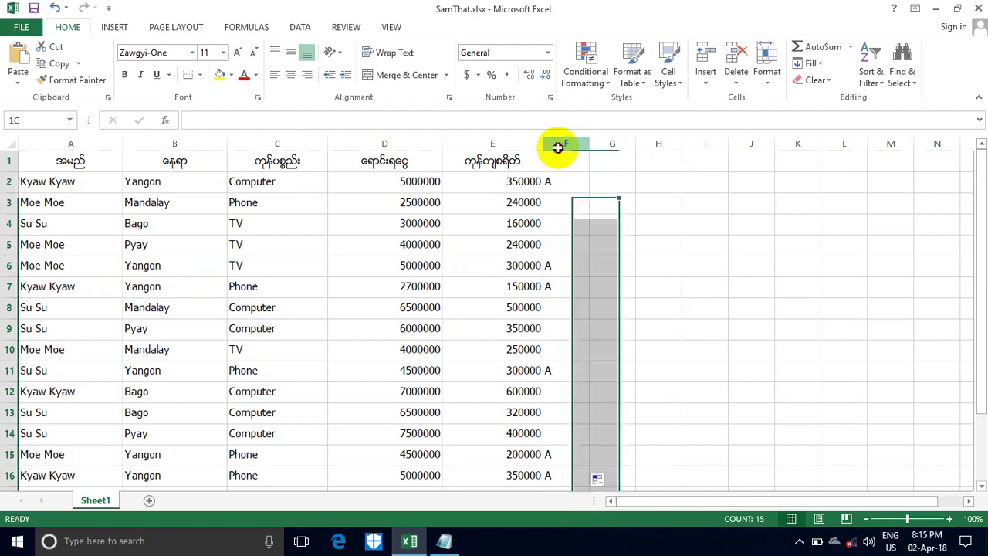
key("Delete")
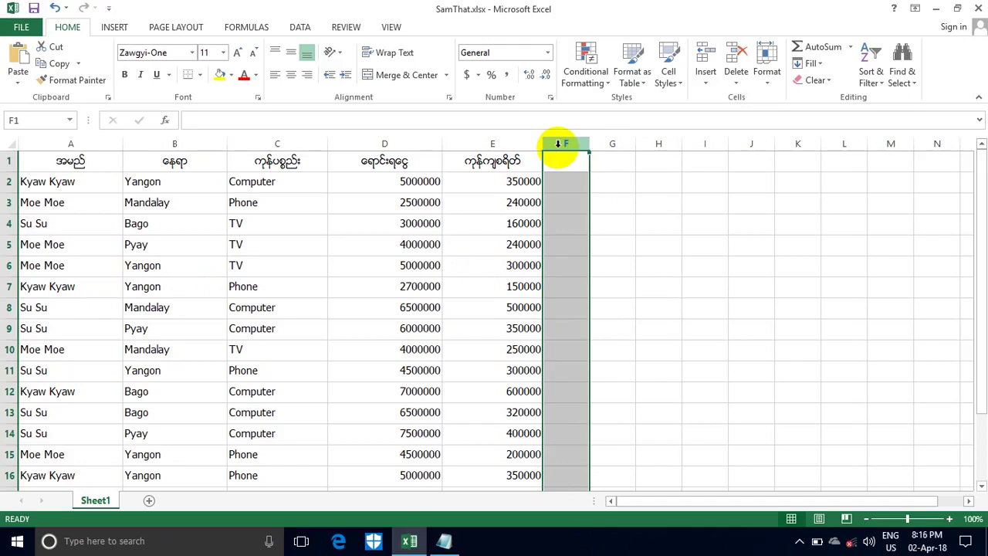
left_click(448, 544)
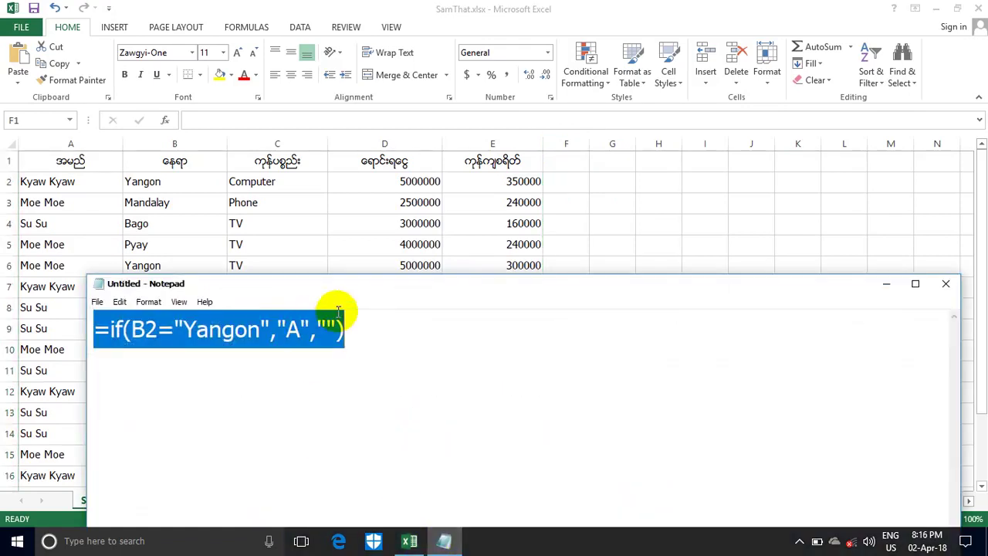
left_click(348, 332)
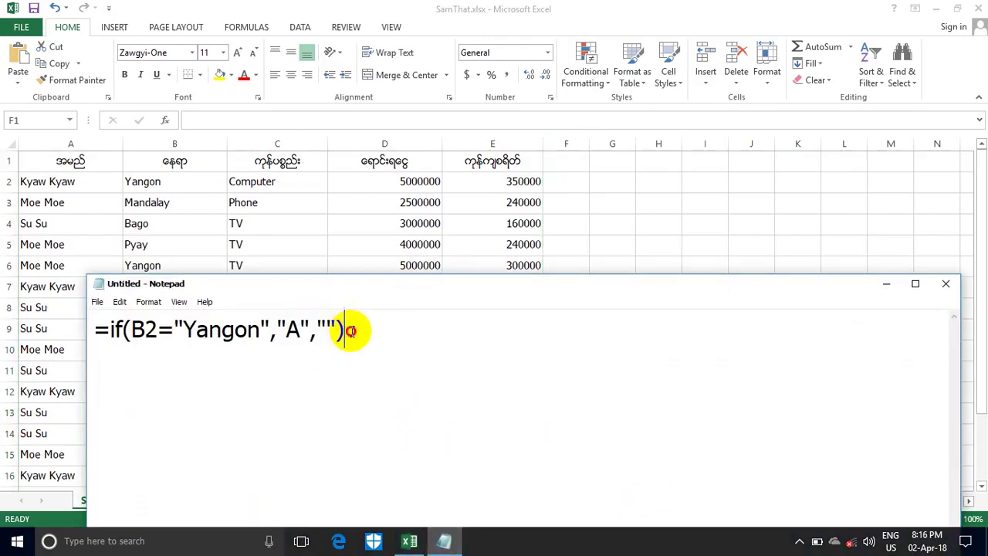
key("BackSpace")
key("BackSpace")
key("BackSpace")
key("BackSpace")
key("BackSpace")
key("BackSpace")
key("BackSpace")
key("BackSpace")
key("BackSpace")
key("BackSpace")
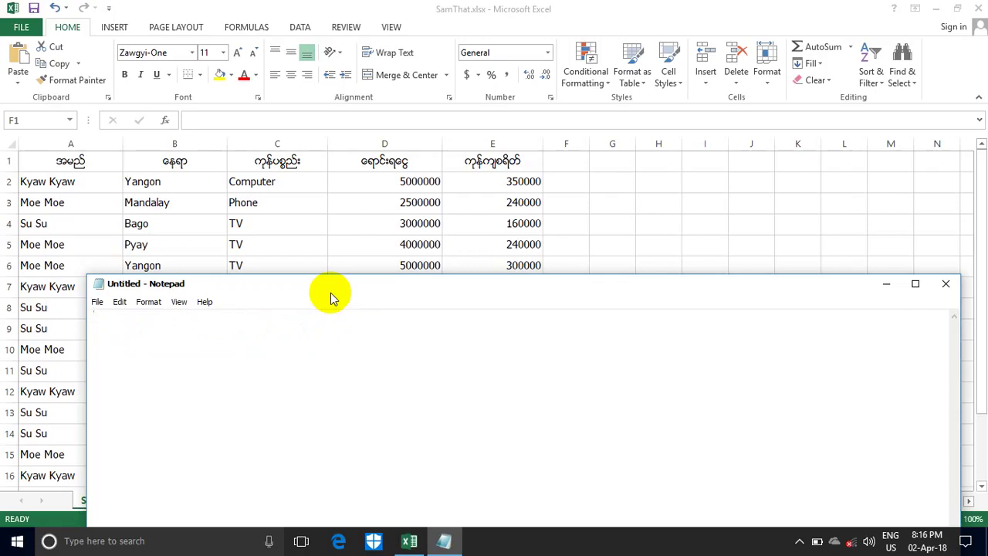
In Notepad, write =If(or(b2="Yangon",b2="Mandalay"),"A","C"), correcting typos along the way.
left_click_drag(330, 293, 354, 284)
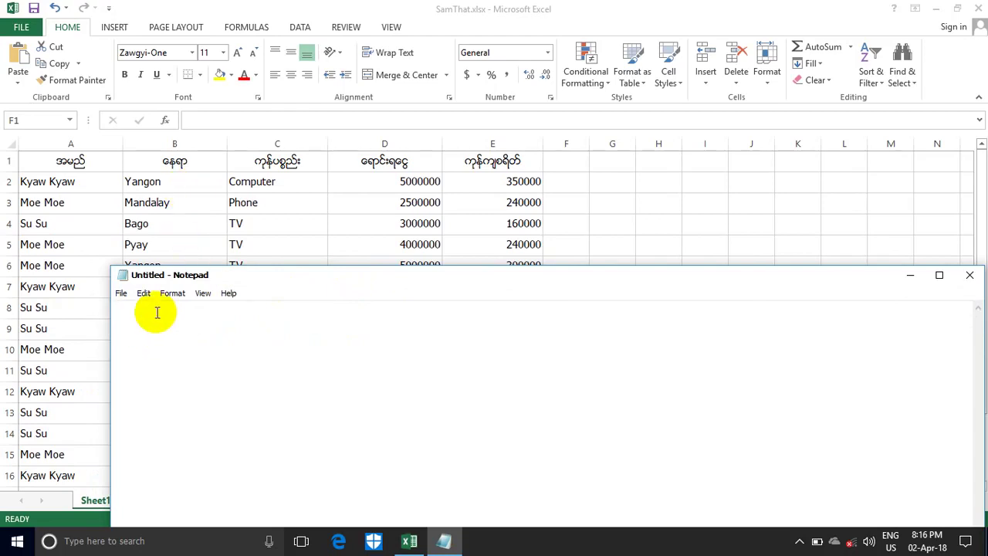
type("=")
type("If")
type("(o")
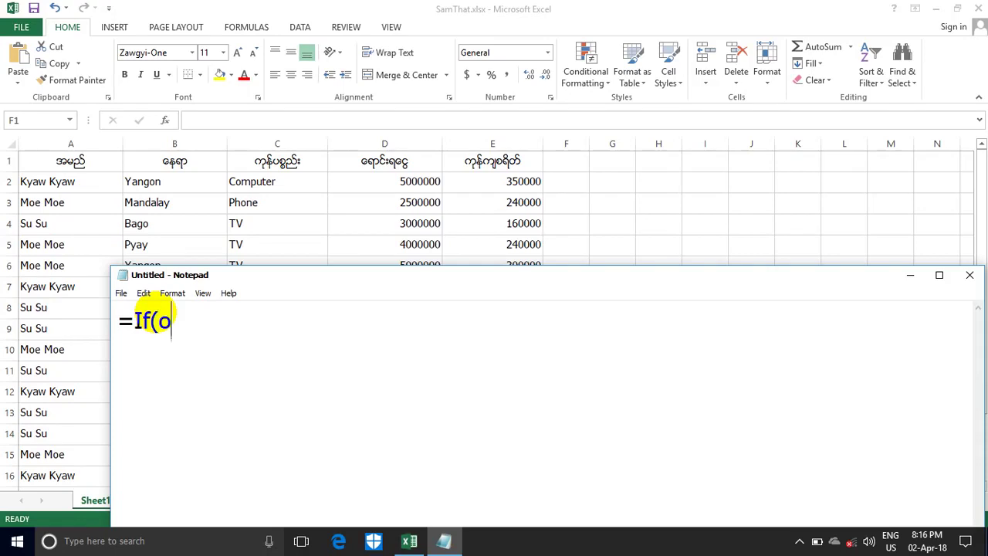
type("f")
key("BackSpace")
type("r(")
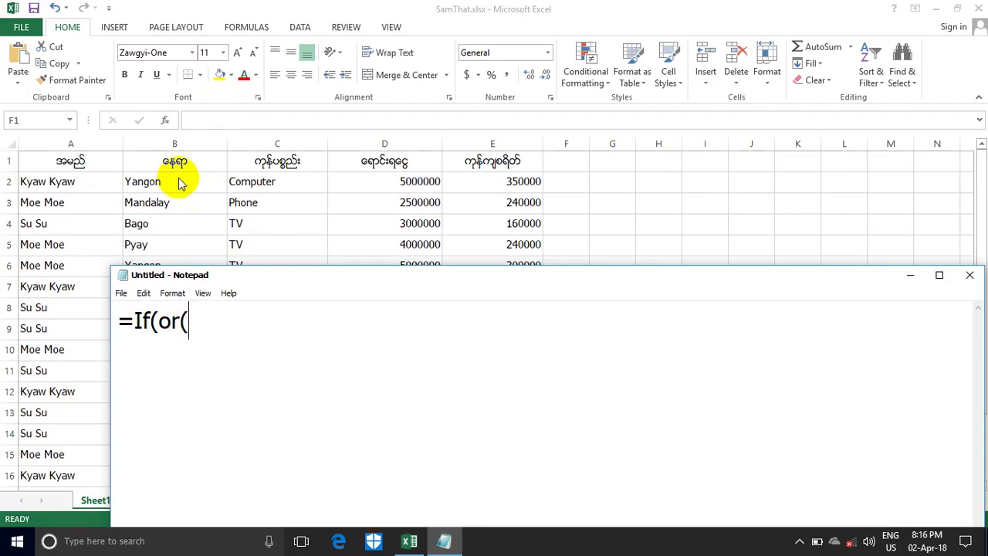
type("b2")
type("=\"Y")
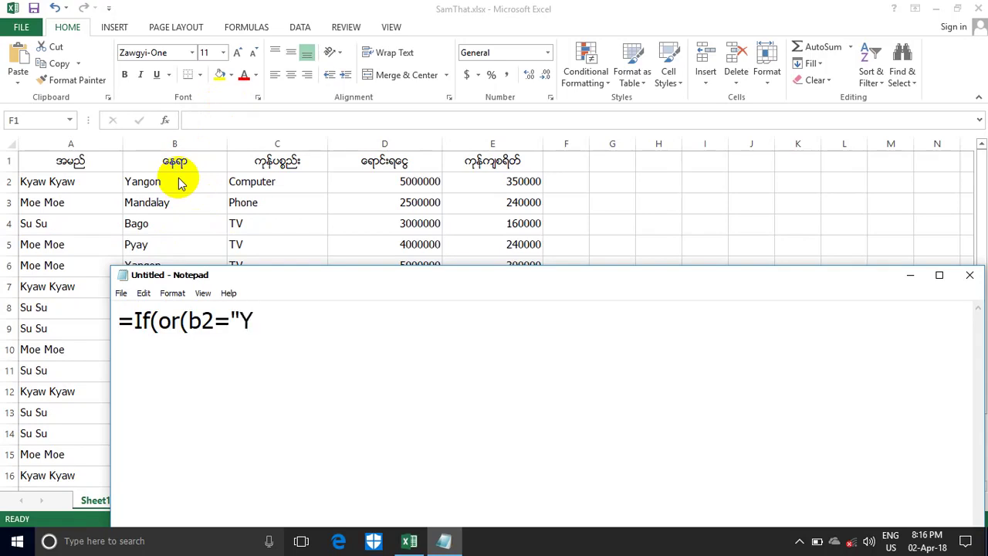
type("angon")
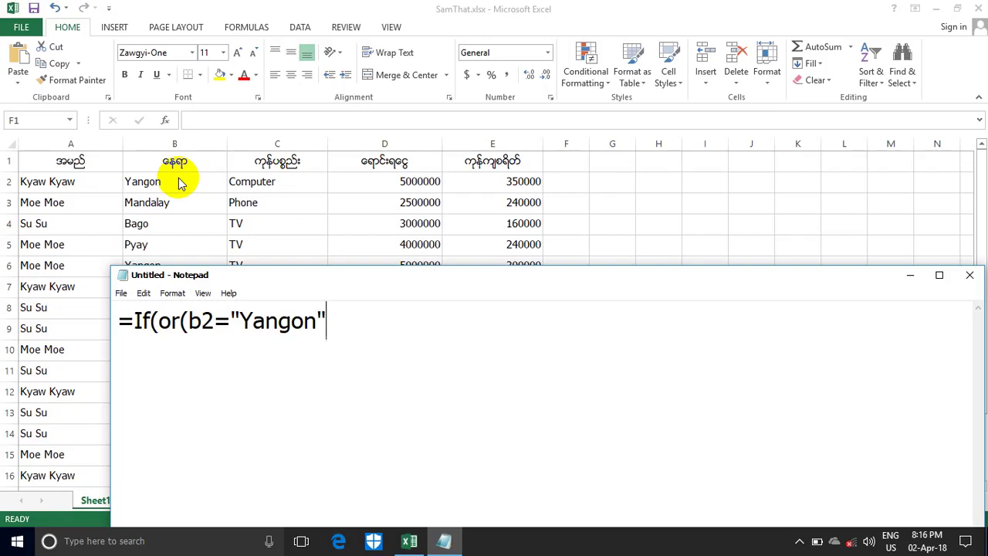
type(",")
type("b")
type("2")
type("+")
key("BackSpace")
type("=")
type("\"")
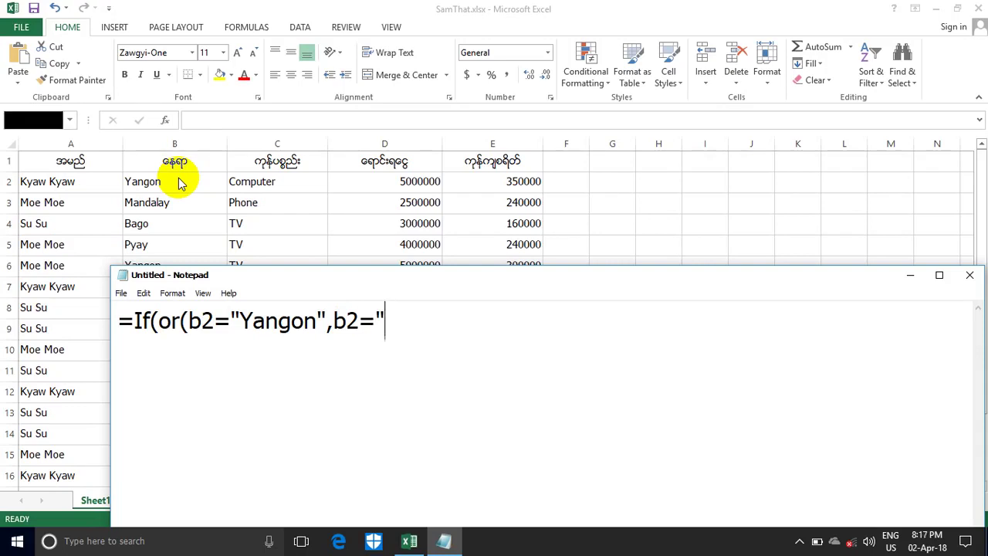
type("Mand")
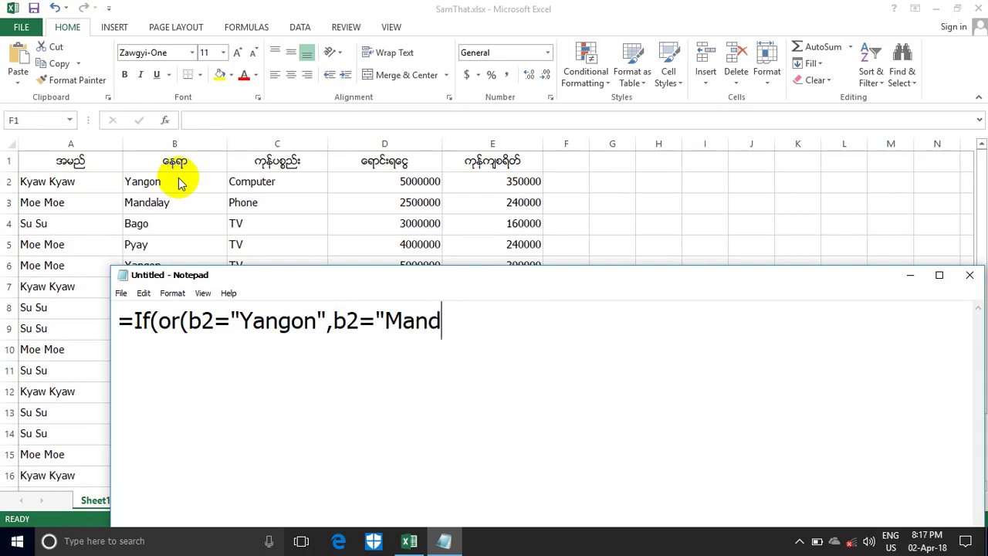
type("alay")
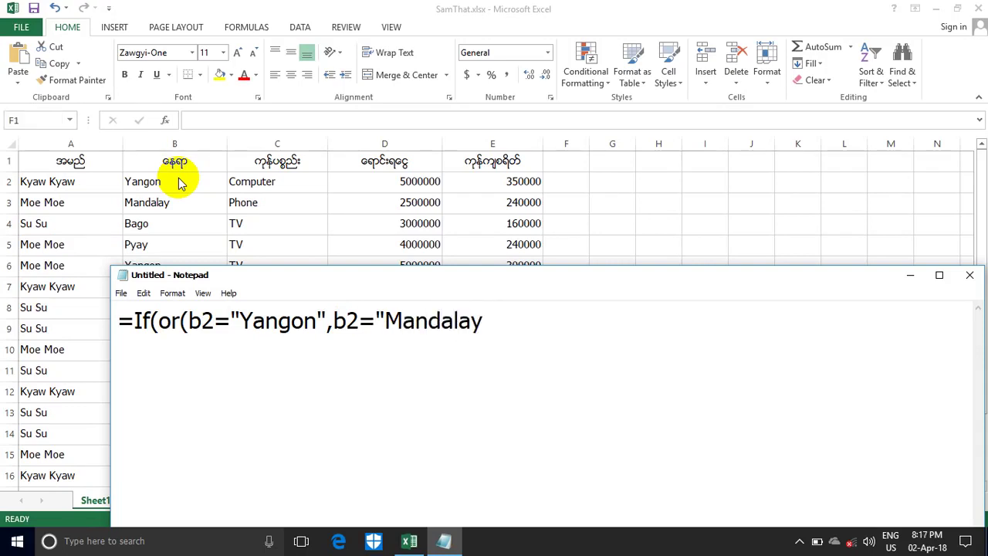
type("\"")
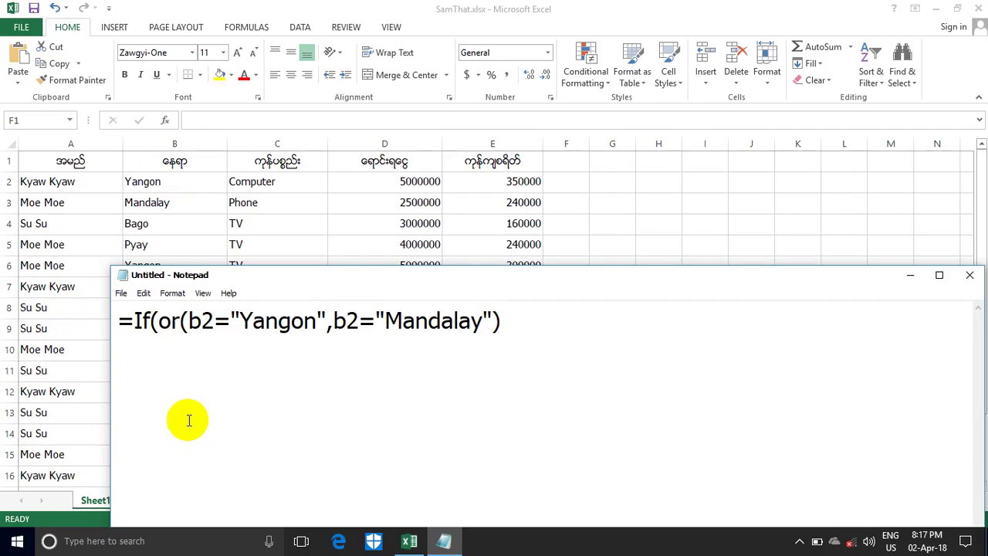
type(",")
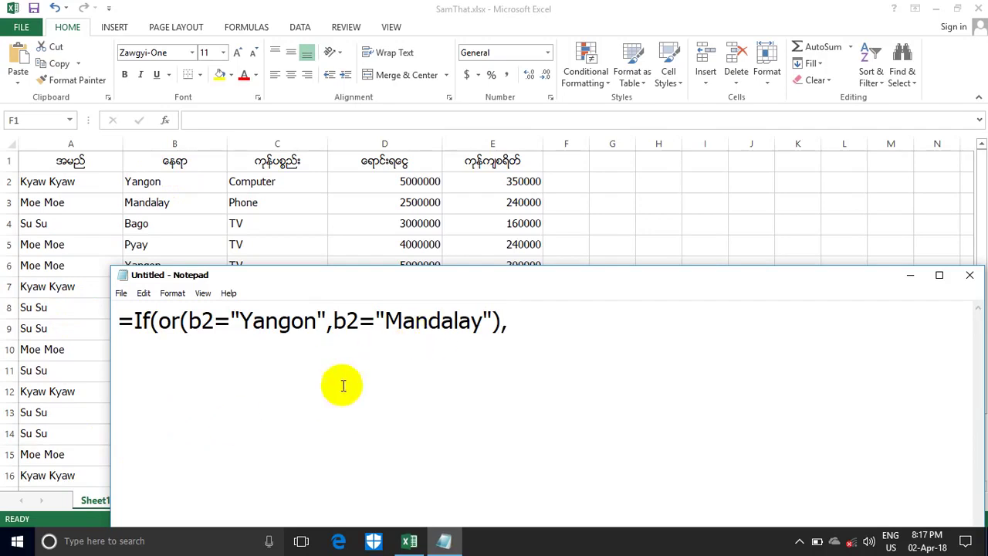
double_click(210, 320)
key("End")
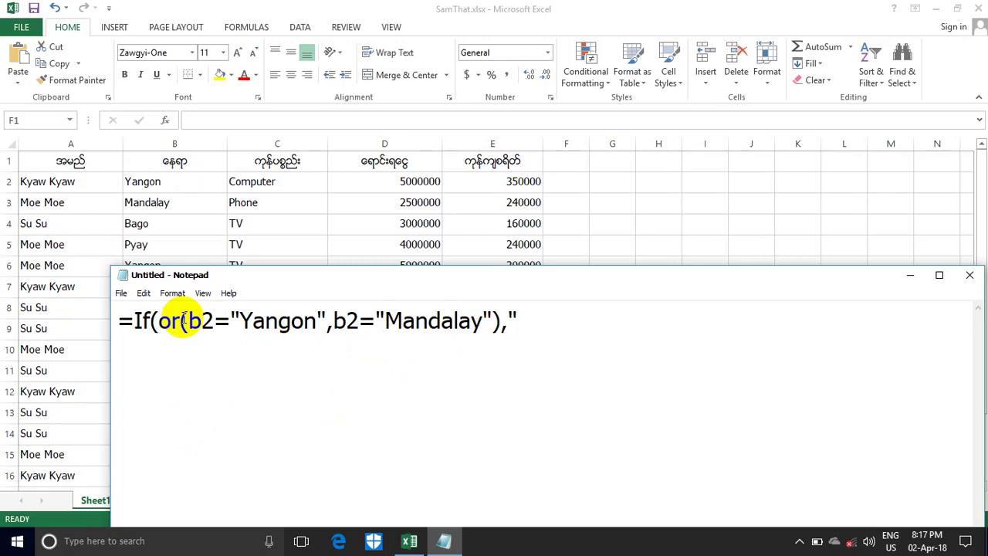
type("A\"")
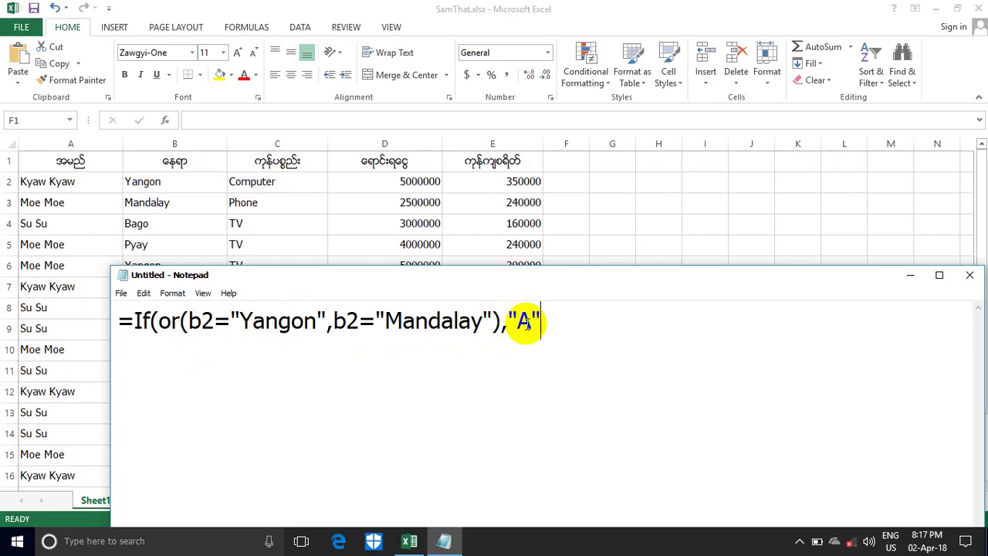
type(",")
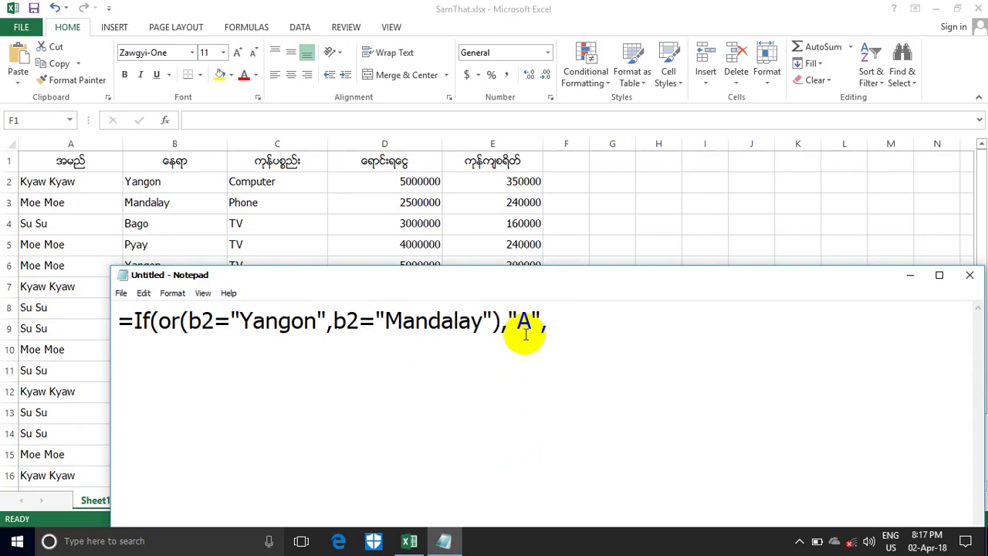
type("\"")
type("C\"")
type(")")
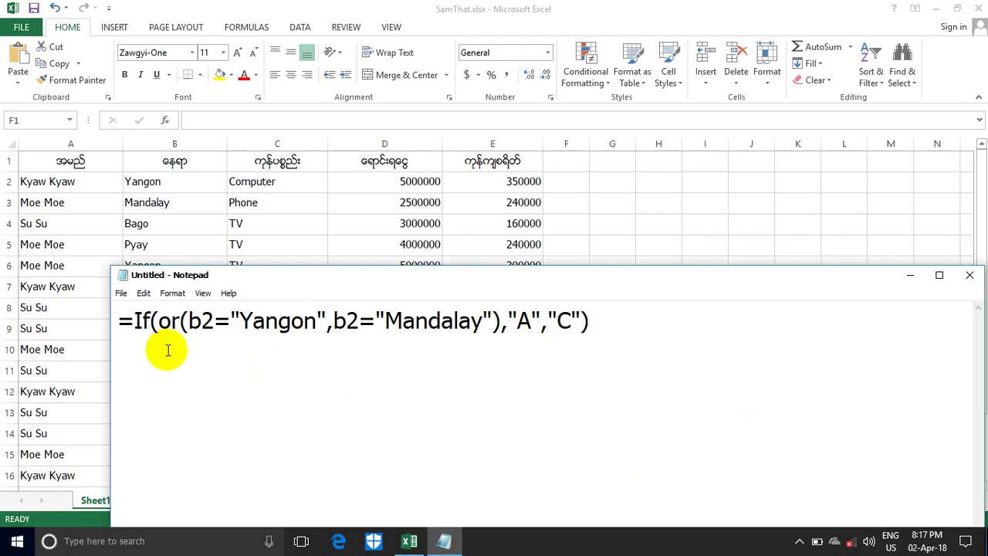
left_click_drag(230, 282, 190, 272)
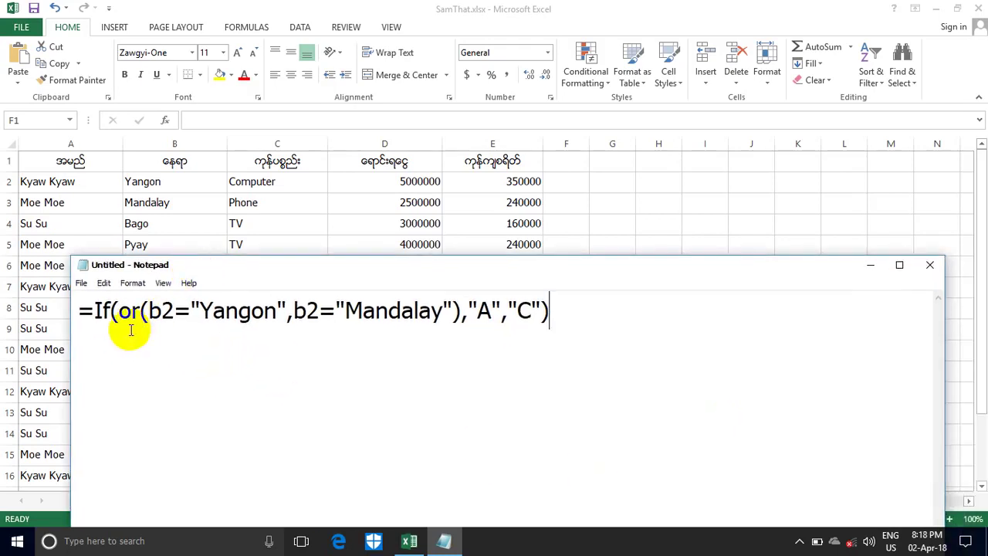
Highlight b2, "C", Mandalay and "A" in the formula to explain its parts.
double_click(162, 311)
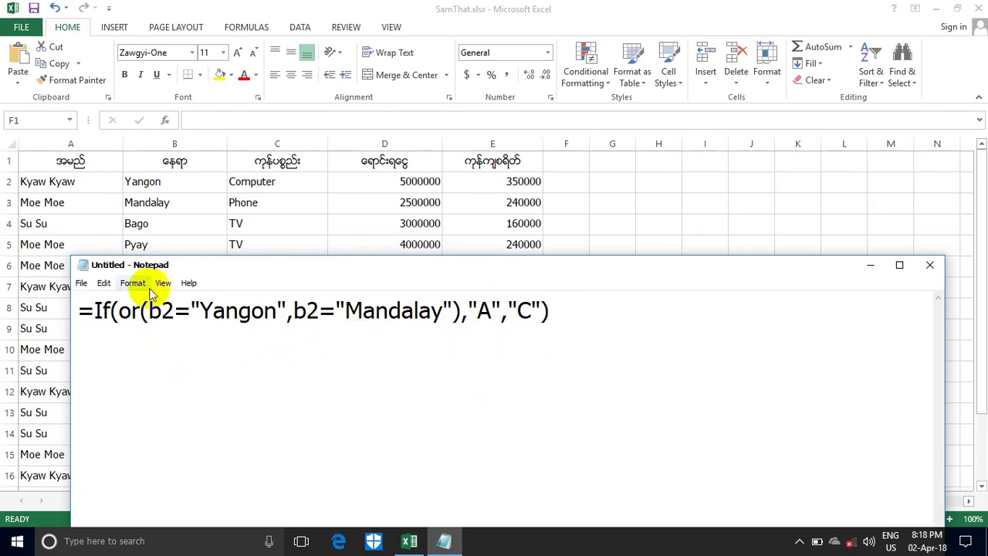
left_click_drag(508, 310, 539, 310)
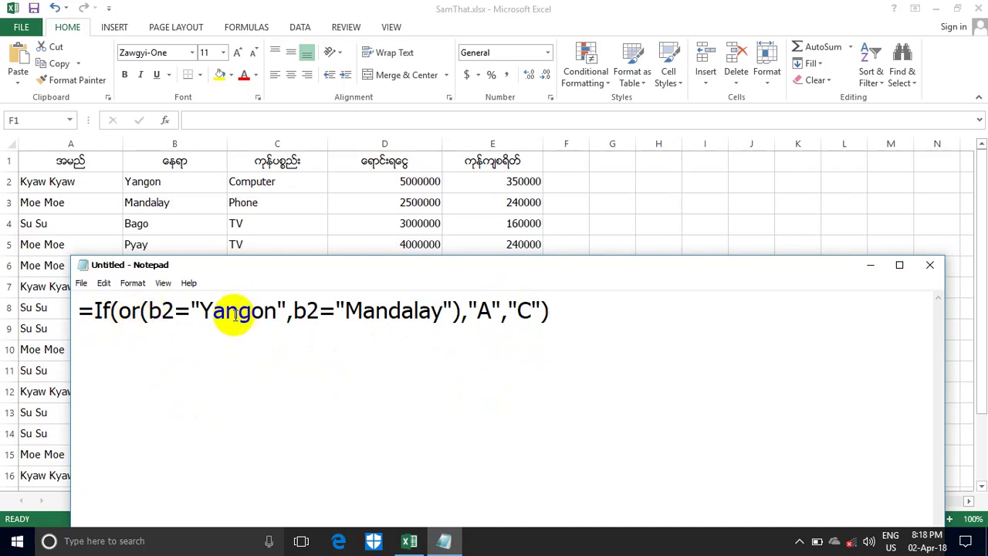
left_click_drag(345, 318, 365, 325)
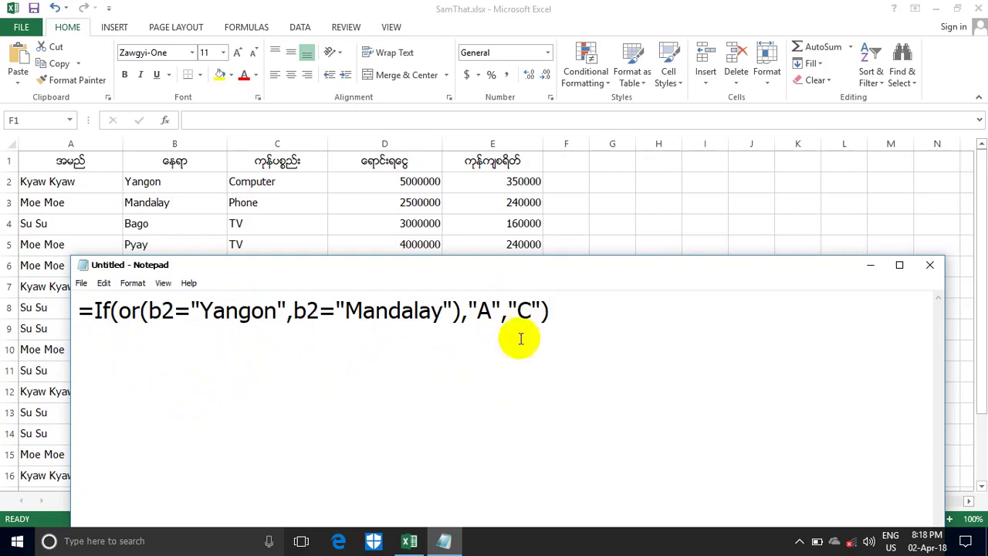
left_click_drag(502, 327, 485, 326)
key("End")
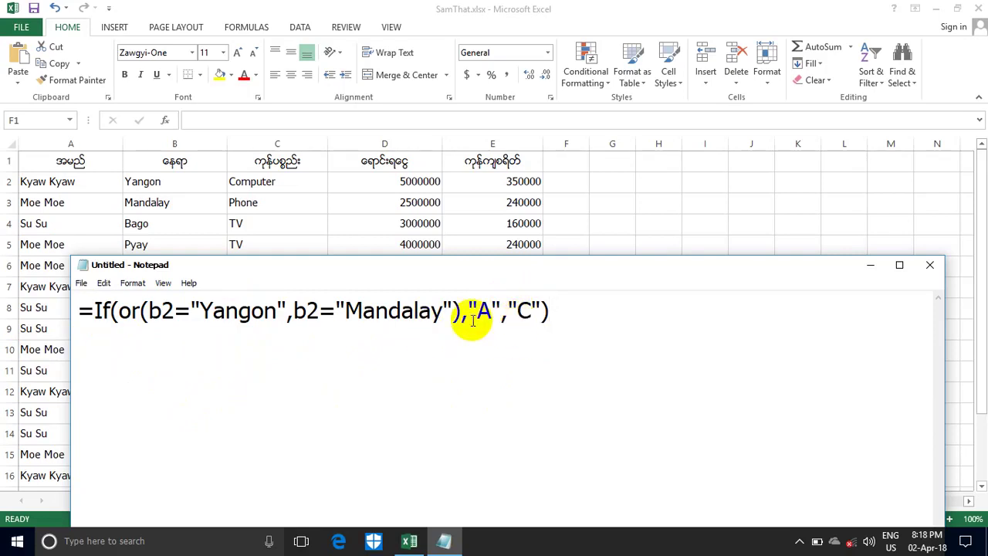
Select the whole IF(OR) formula line and copy it.
left_click_drag(544, 313, 85, 313)
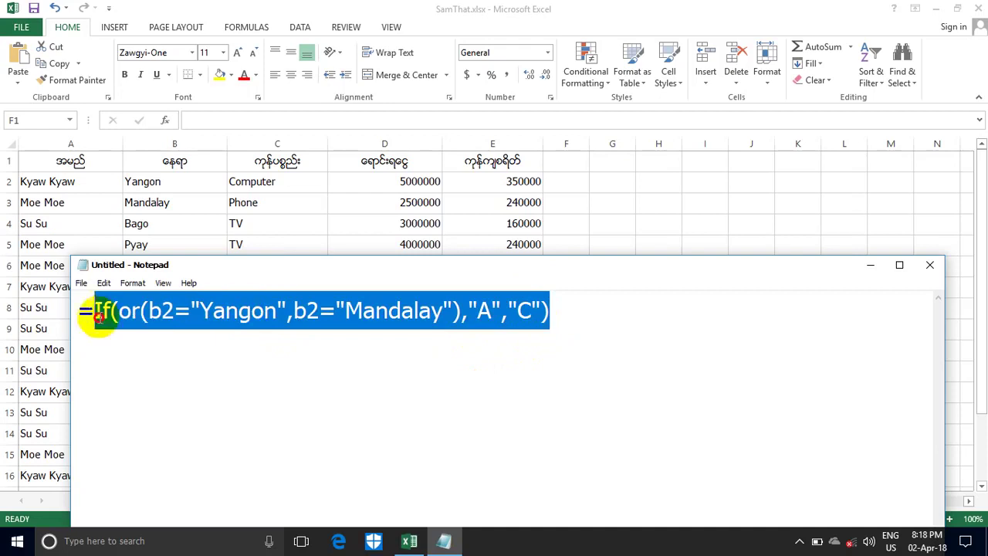
right_click(113, 314)
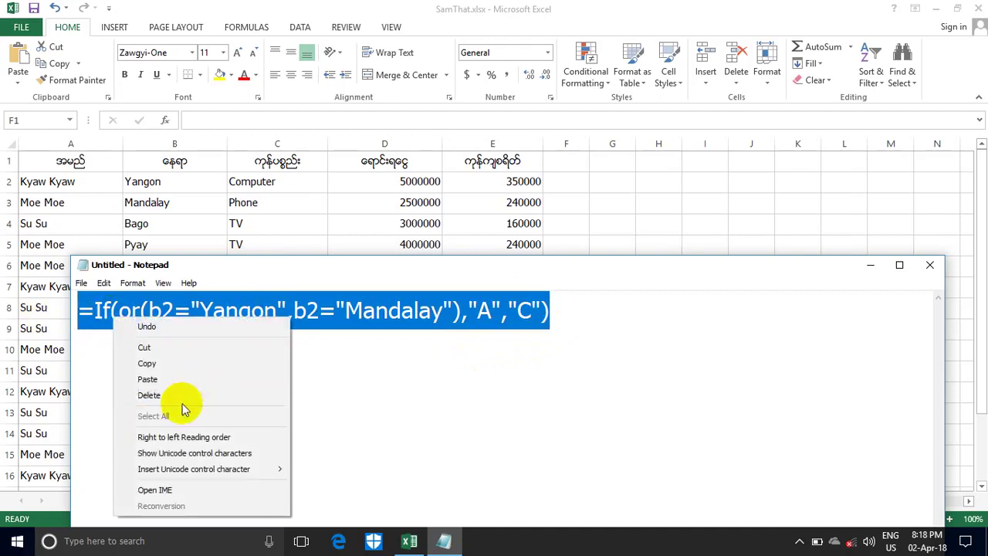
left_click(151, 363)
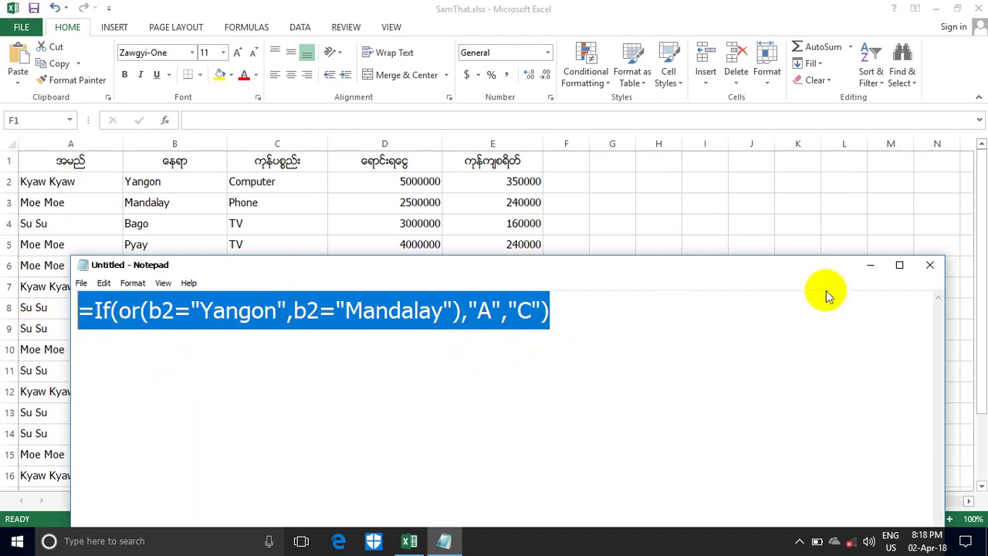
Enter =If(or(b2="Yangon",b2="Mandalay"),"A","C") in cell F2.
left_click(573, 191)
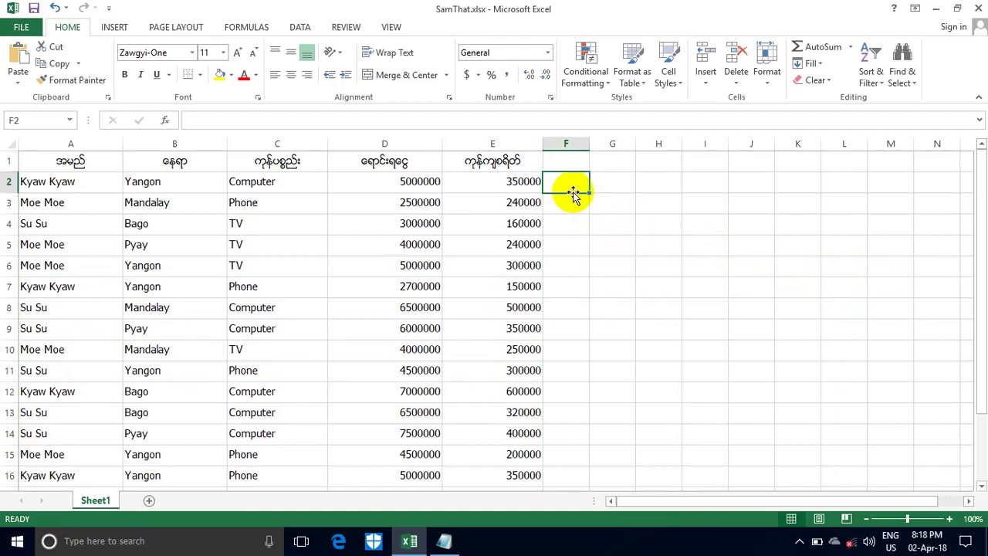
left_click(199, 124)
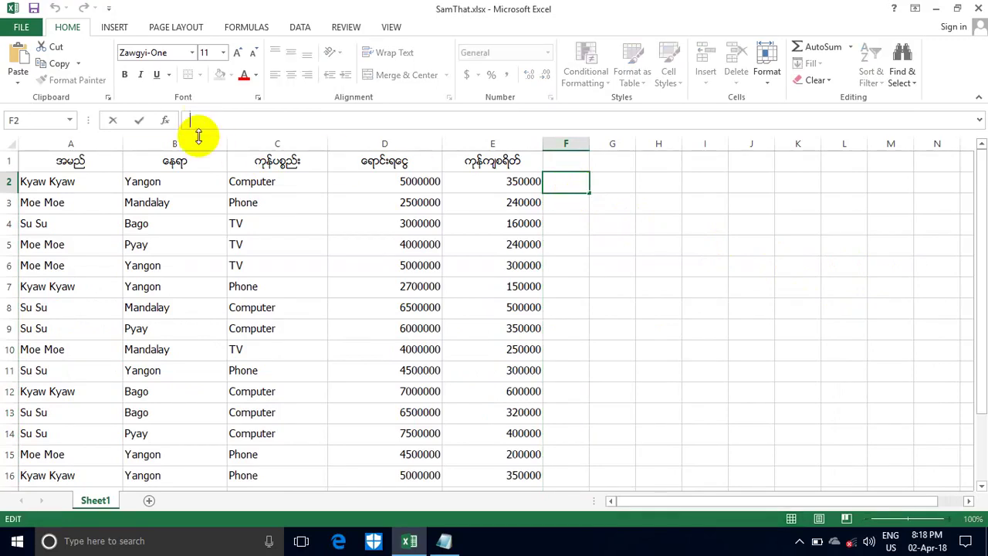
type("=If(or(b2=\"Yangon\",b2=\"Mandalay\"),\"A\",\"C\")")
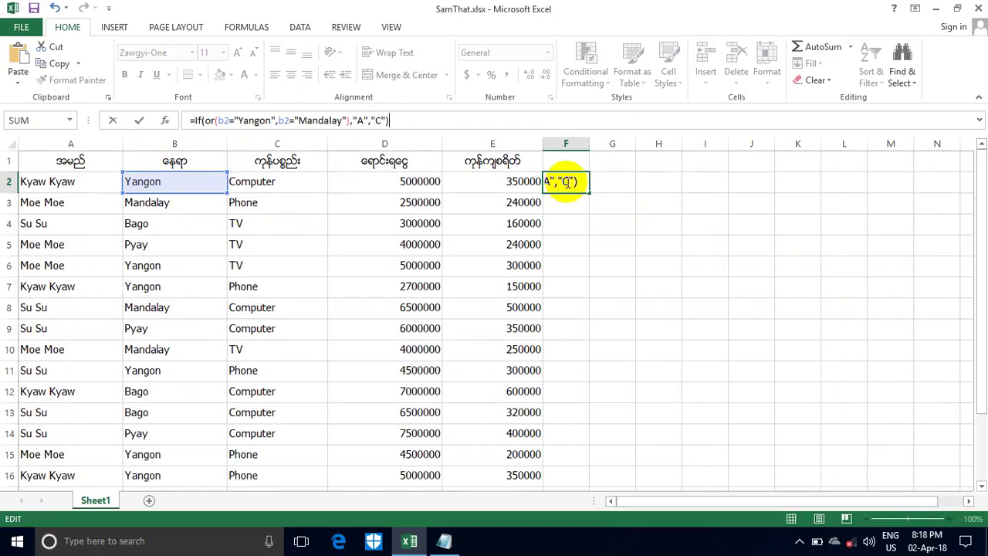
key("Return")
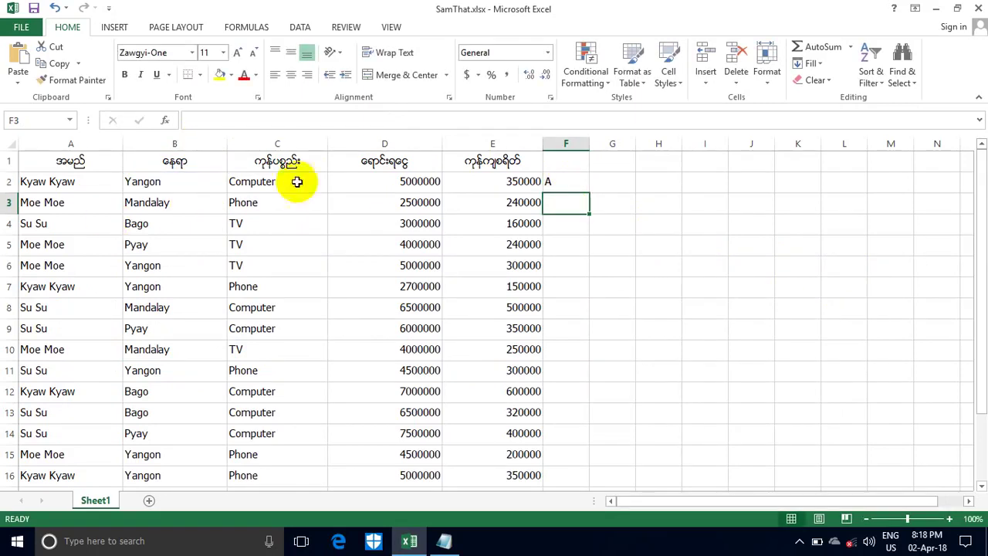
Fill the F2 formula down column F to row 14.
left_click(568, 186)
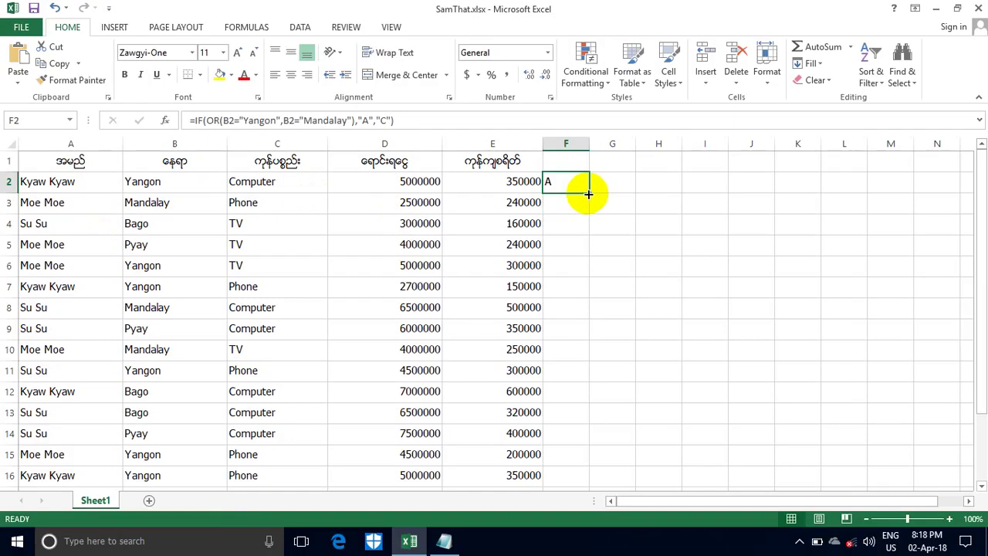
mouse_move(586, 195)
left_mouse_down()
mouse_move(580, 455)
mouse_move(578, 434)
left_mouse_up()
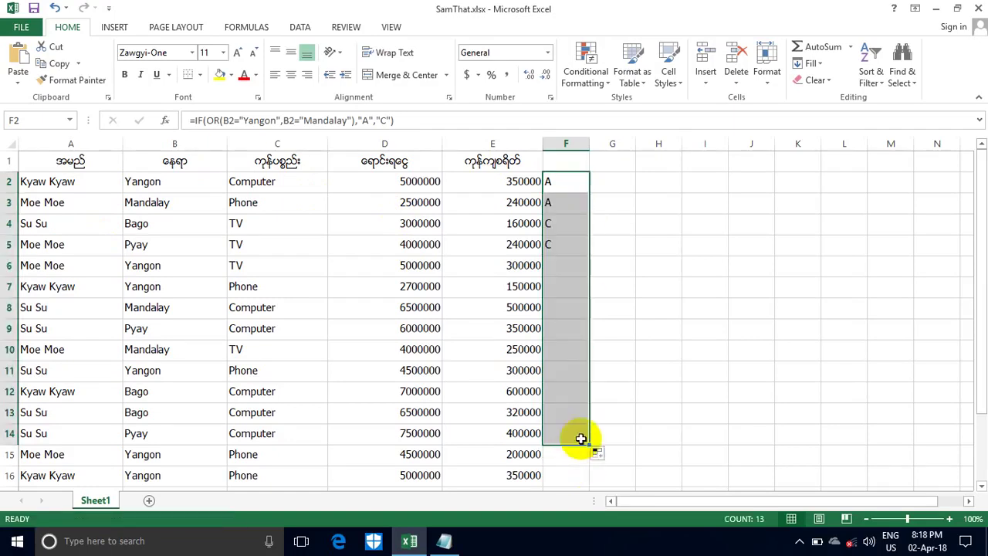
left_click(746, 311)
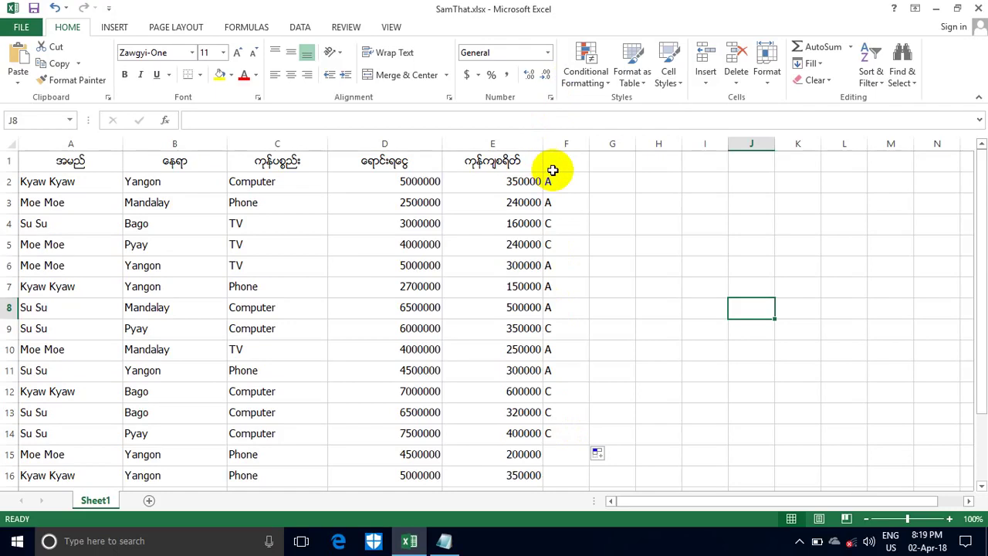
Clear column F's A/C results and delete the old formula from Notepad.
left_click(553, 170)
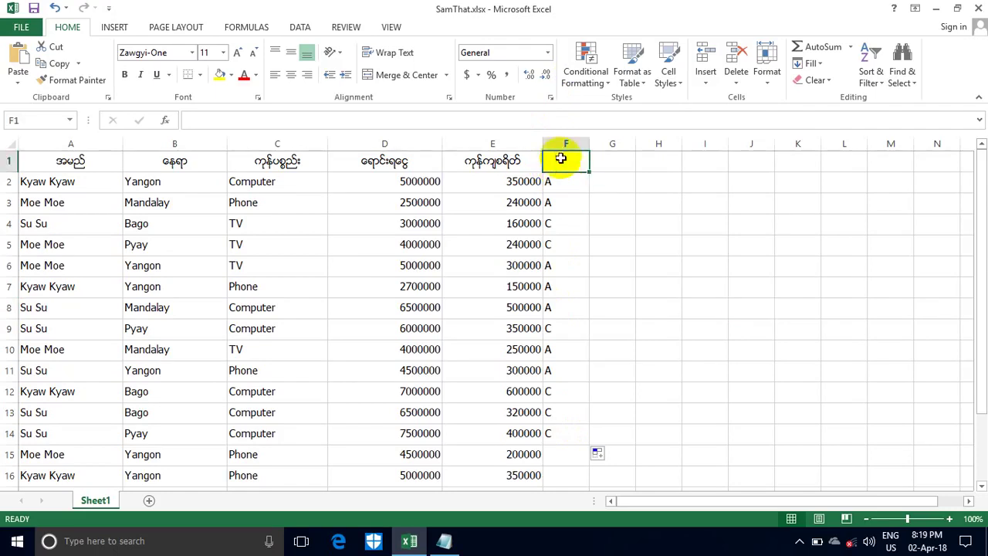
left_click(564, 144)
key("Delete")
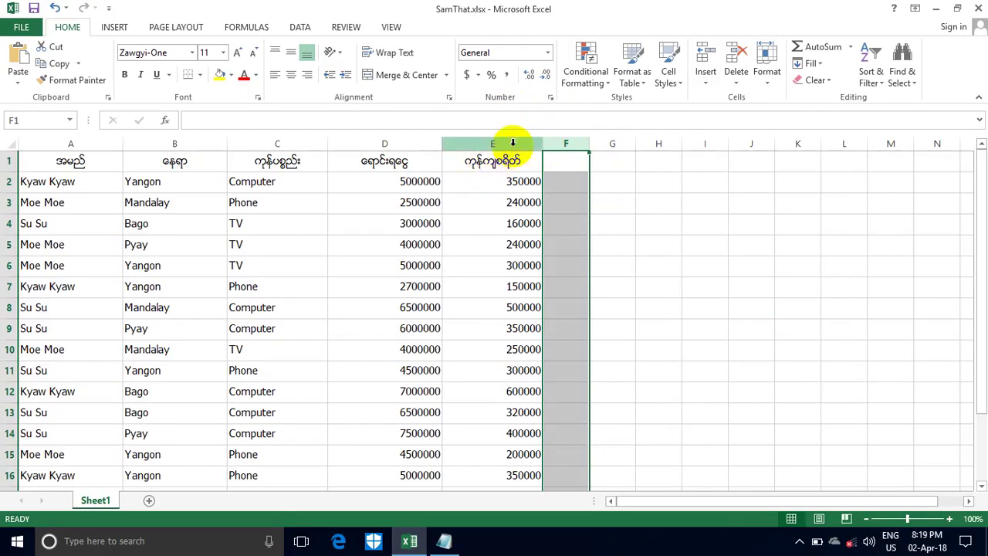
left_click(442, 538)
key("Delete")
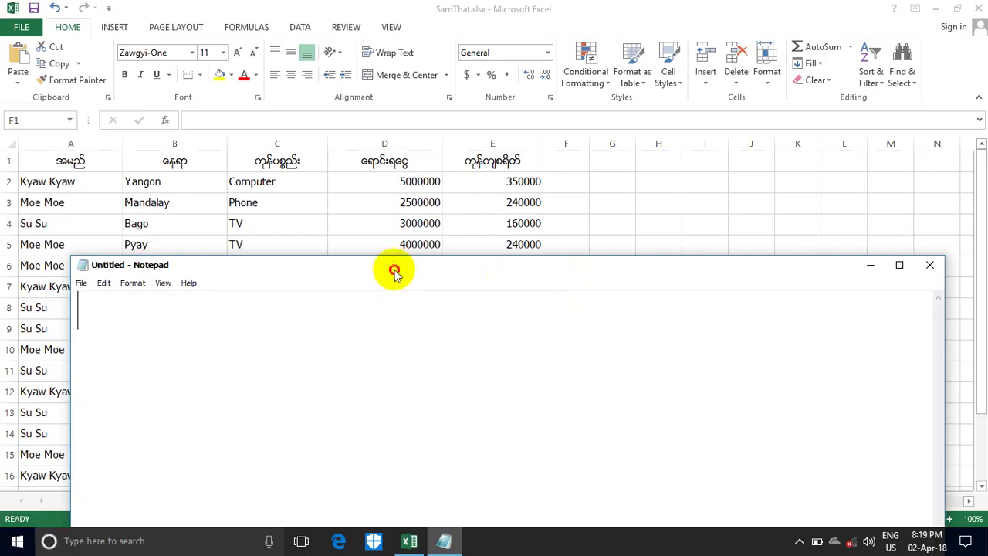
Reposition Notepad over the sheet and begin the new formula with =If(And.
left_click_drag(394, 271, 307, 428)
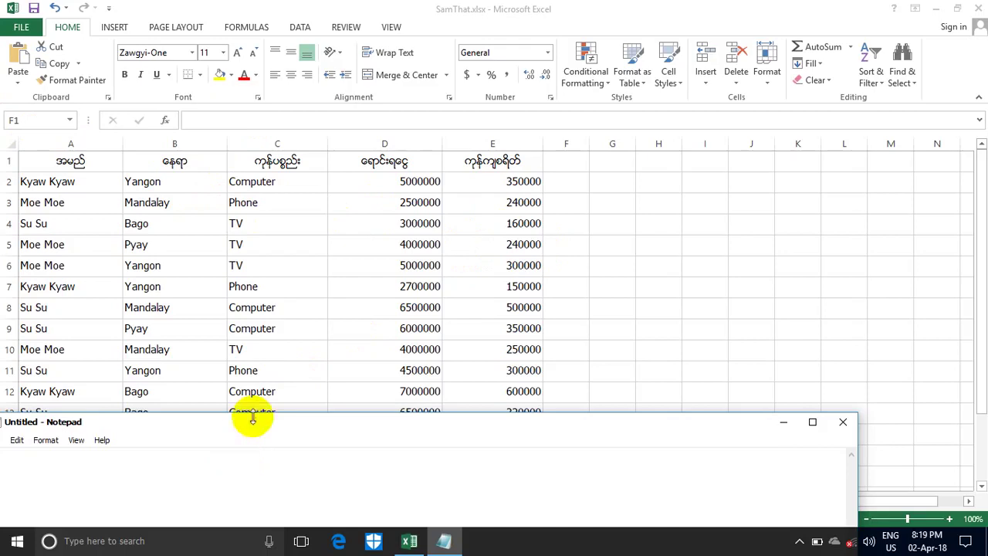
left_click_drag(254, 423, 386, 289)
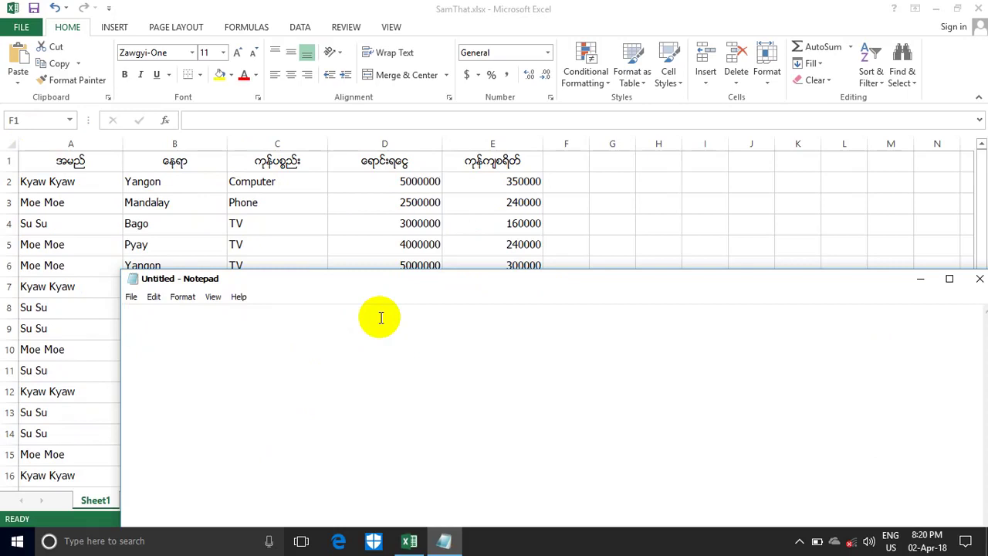
type("=")
type("If")
type("(")
type("A")
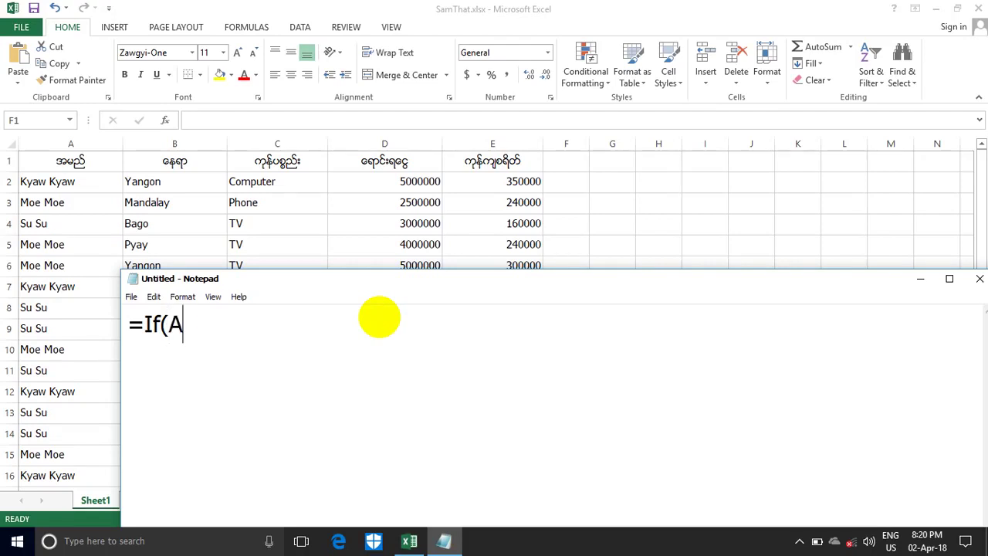
type("nd")
Add the AND conditions b2="Yangon" and C2="Phone" to the formula.
key("BackSpace")
type("nd")
type("(")
type("b2")
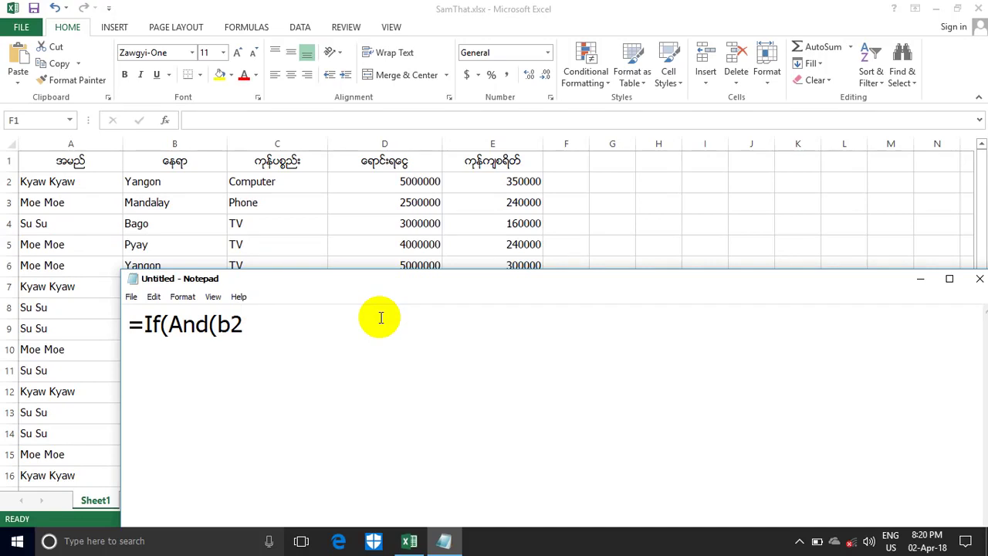
type("=\"Y")
type("angon")
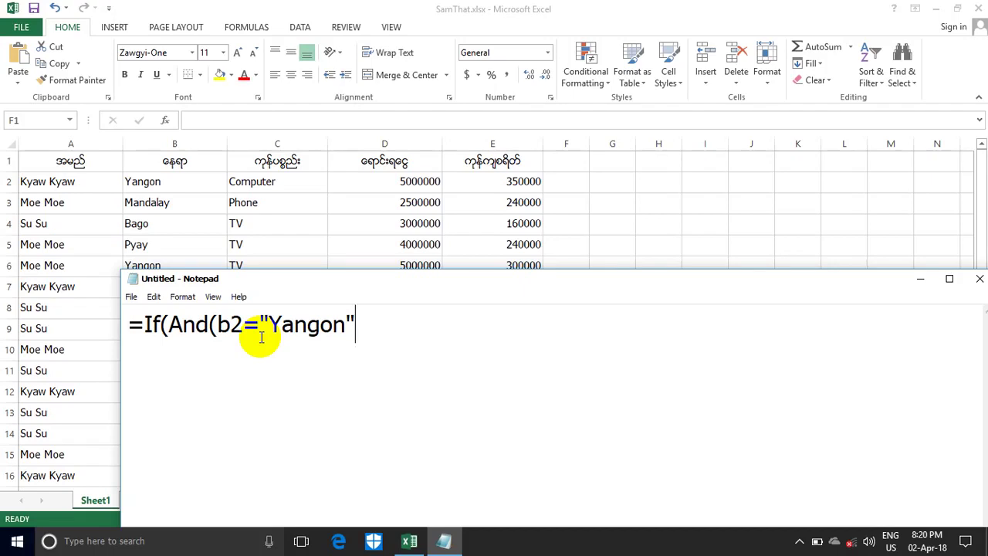
type(",")
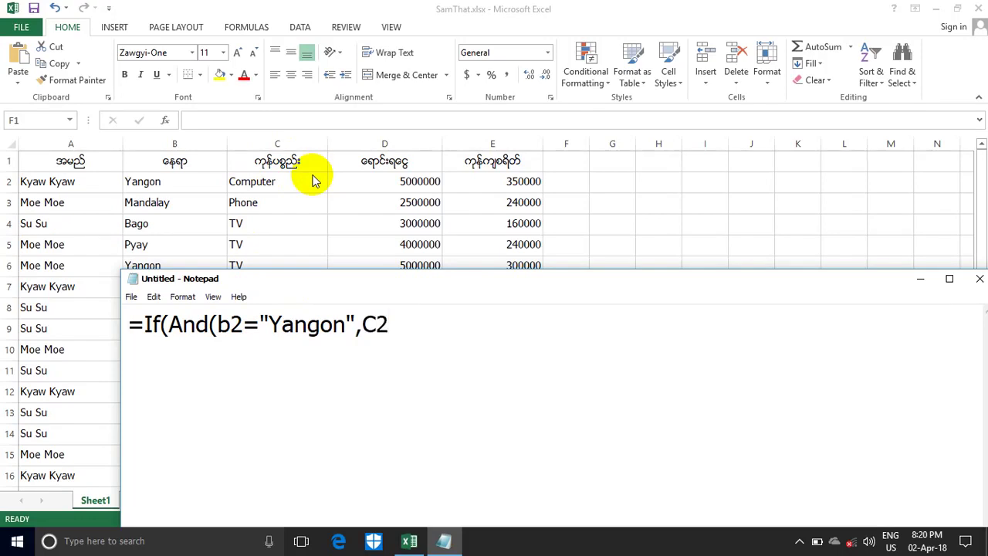
type("=")
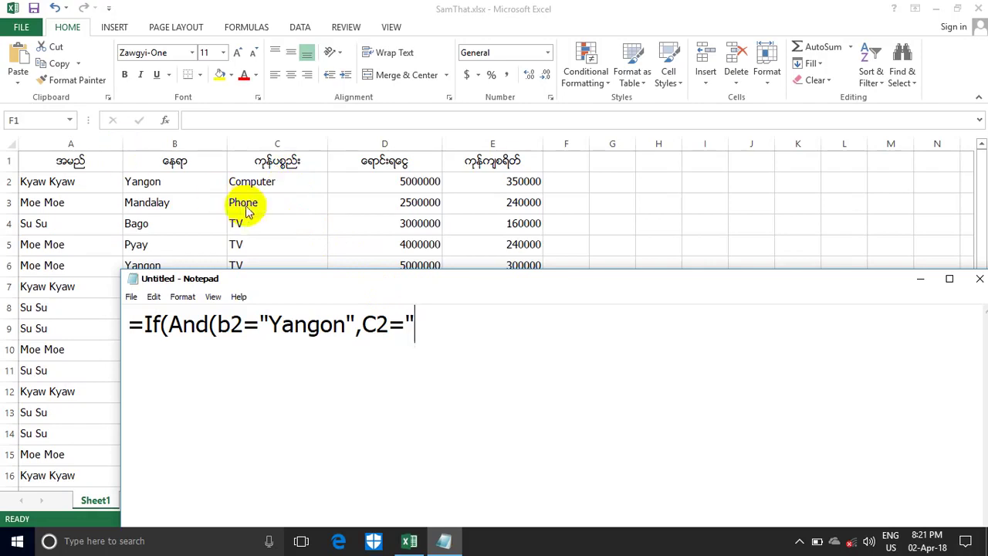
type("Ph")
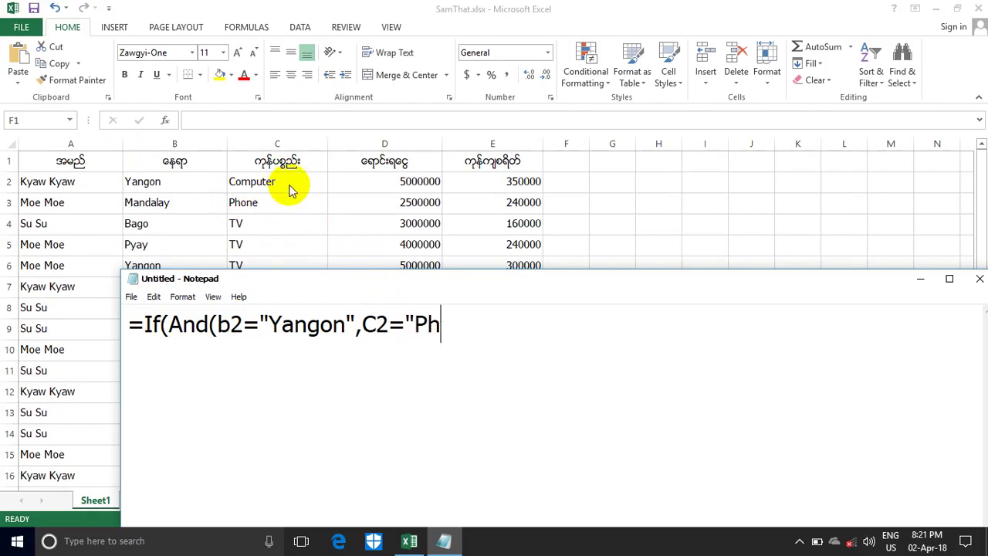
type("one")
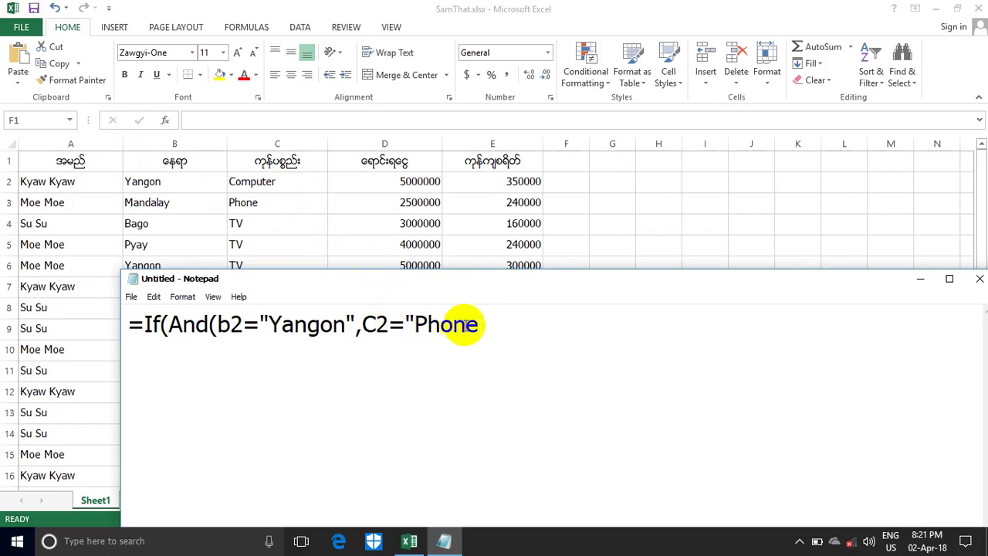
type("\"")
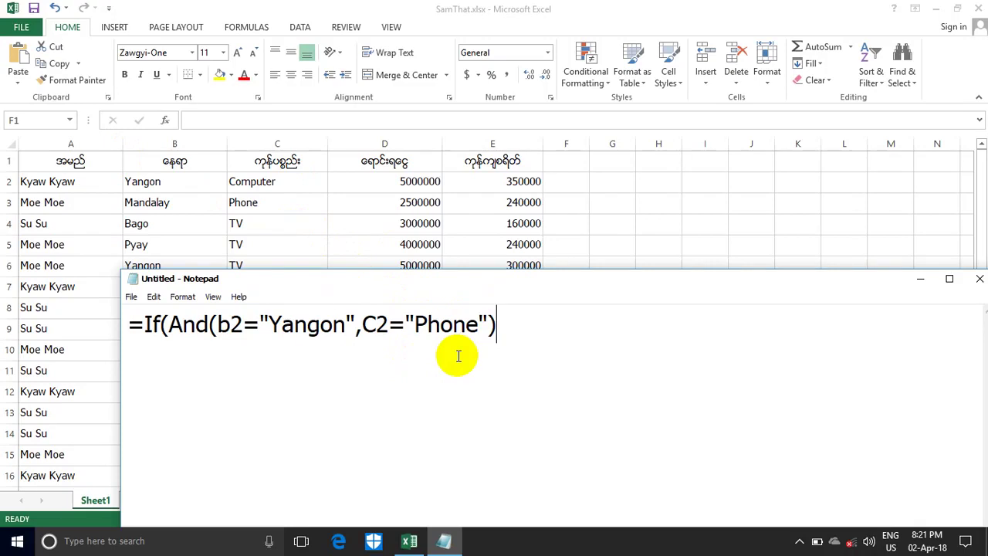
Finish the formula with the "A" and "" results and closing parentheses.
double_click(236, 324)
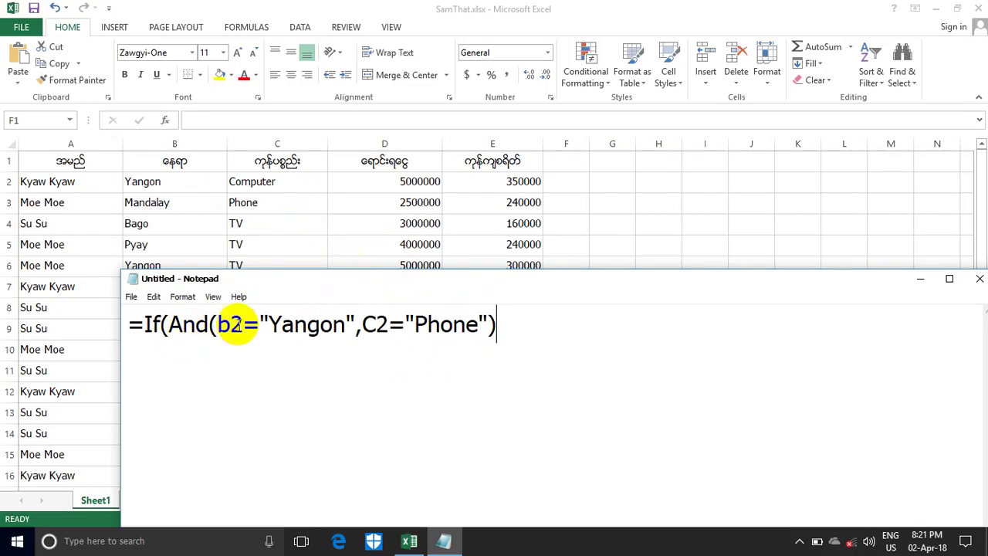
key("End")
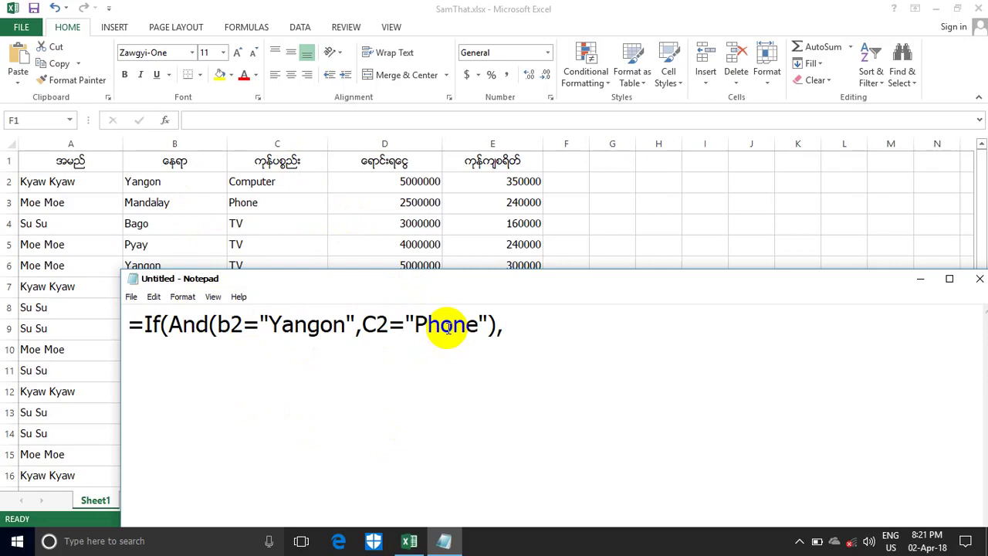
type("a")
type("A")
type(",")
type("\"")
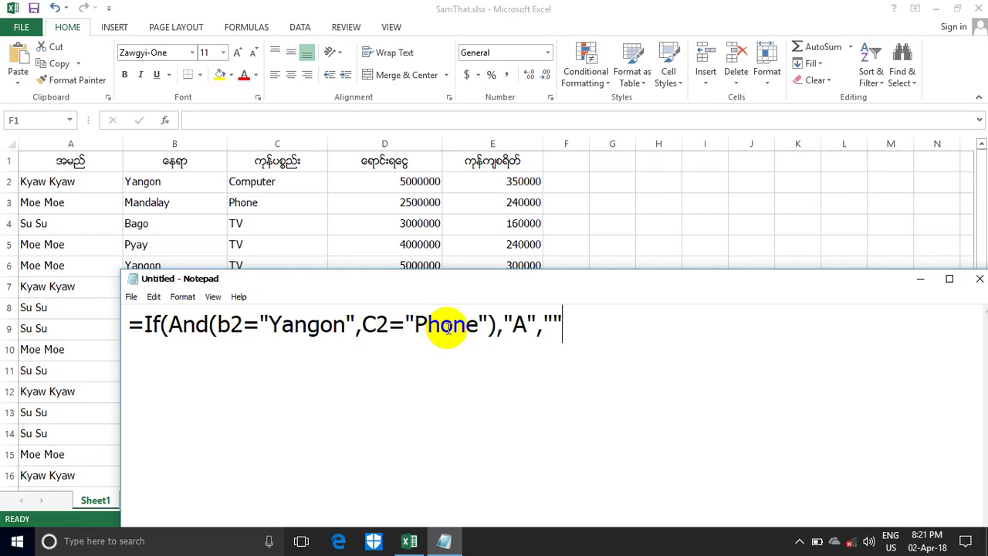
type(")")
key("End")
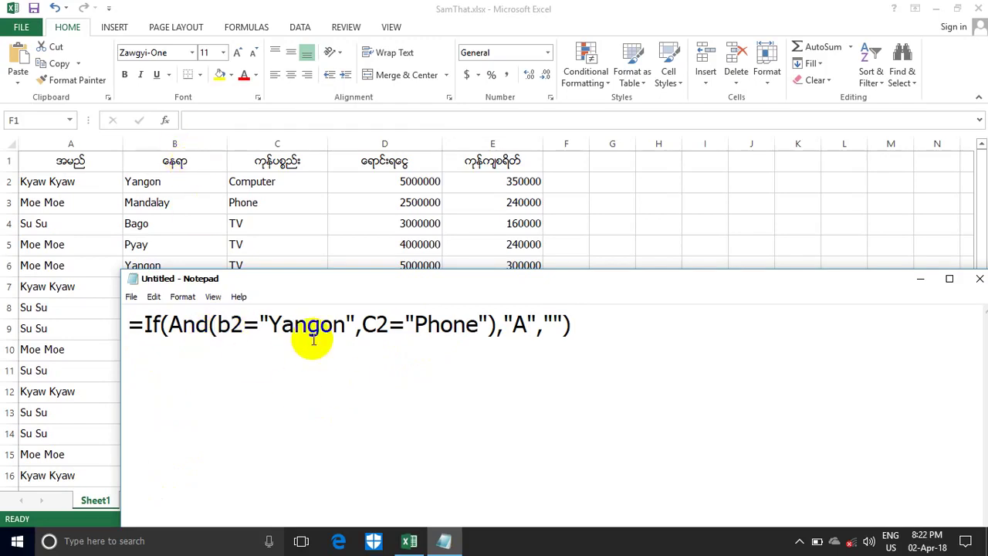
left_click_drag(414, 324, 427, 327)
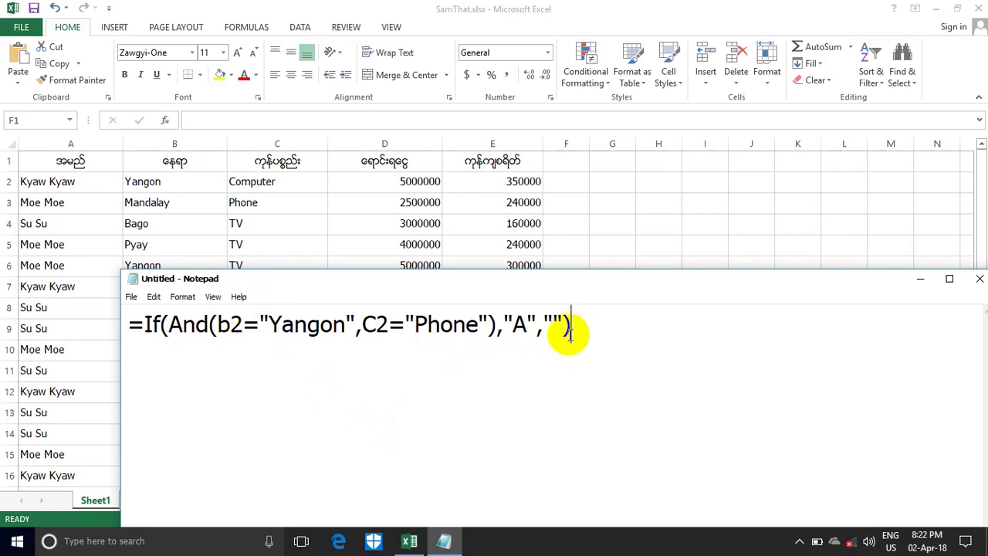
Copy the full IF(AND) formula from Notepad.
left_click_drag(571, 328, 81, 312)
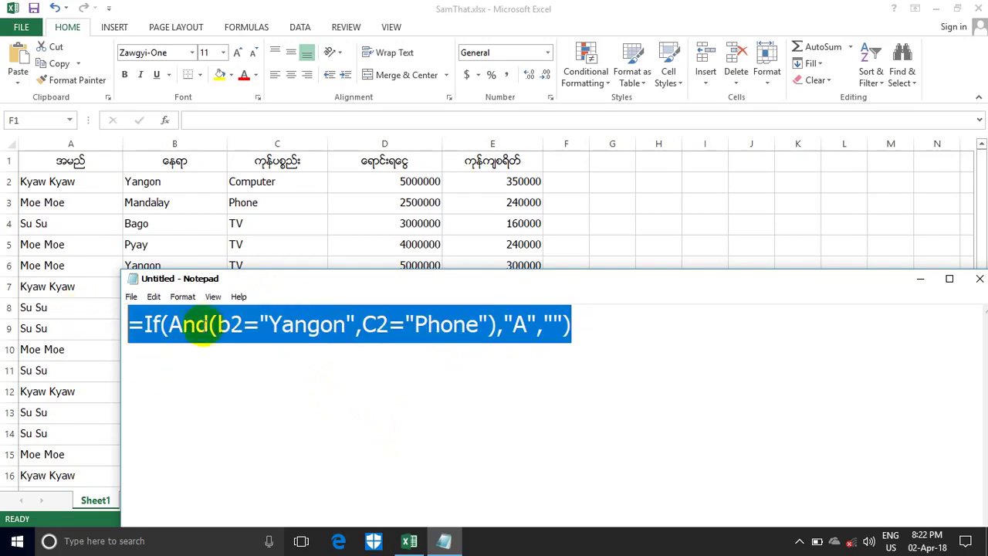
right_click(205, 325)
left_click(260, 371)
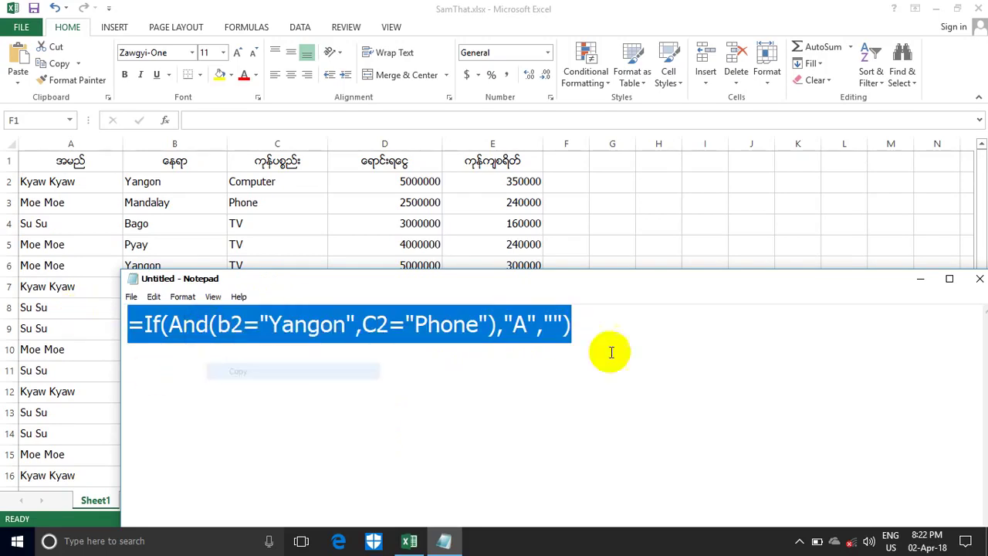
Paste the IF(AND) formula into cell F2 and confirm it.
left_click(920, 278)
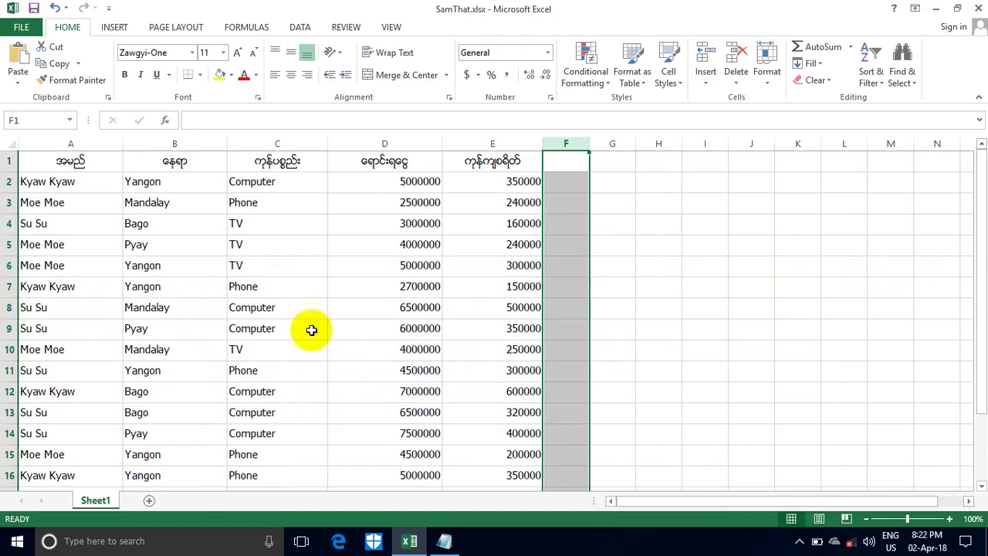
left_click(569, 185)
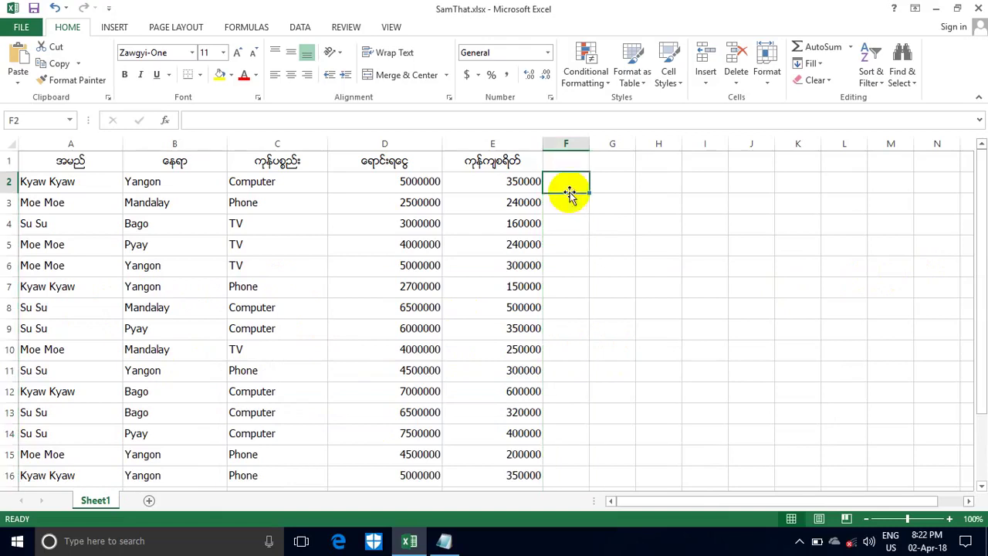
left_click(193, 119)
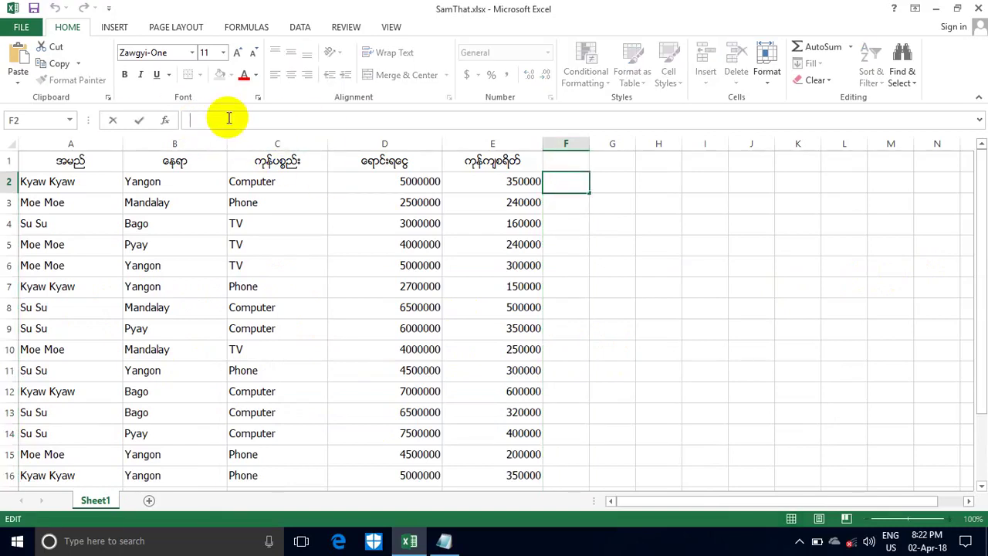
key("ctrl+v")
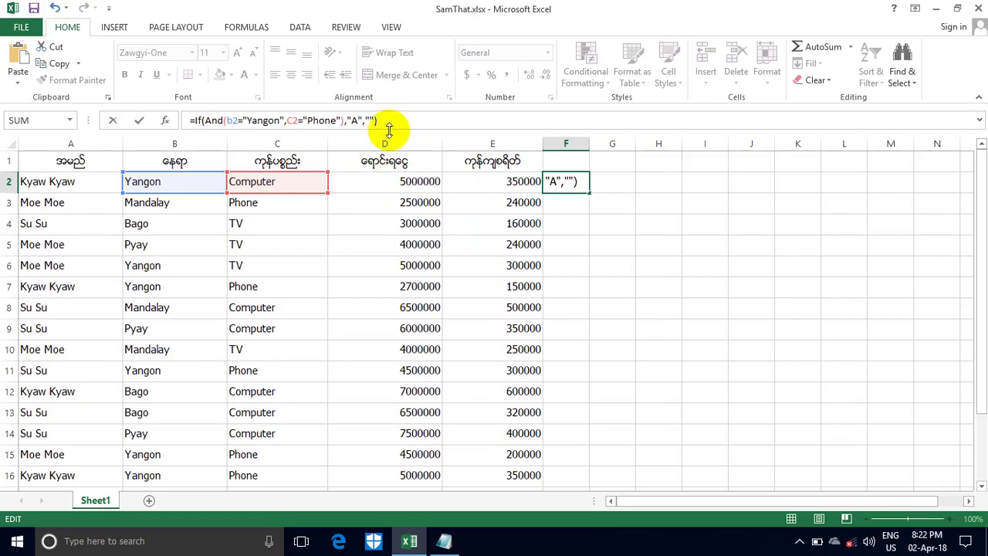
key("Return")
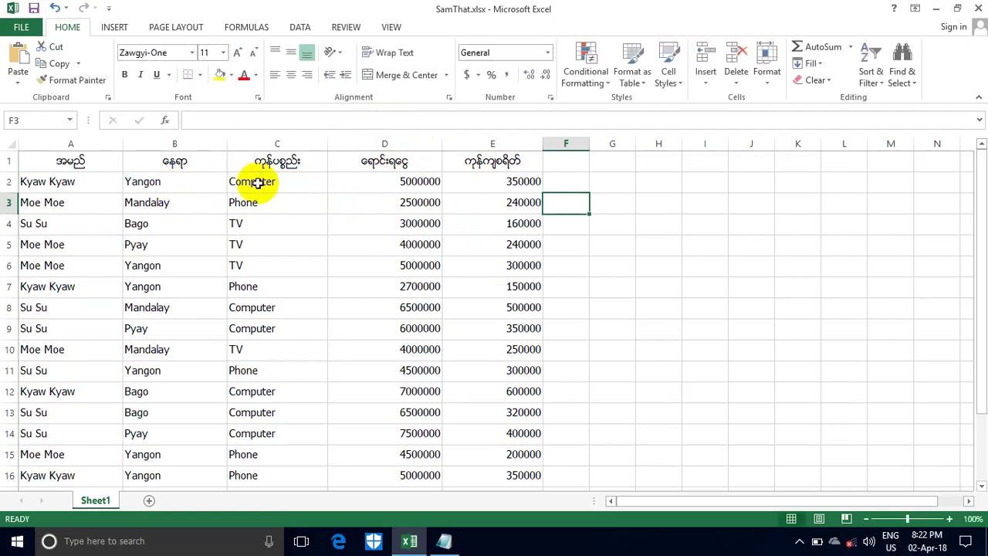
Check the formula in F2 by clicking between cells F2, F3 and G2.
left_click(583, 186)
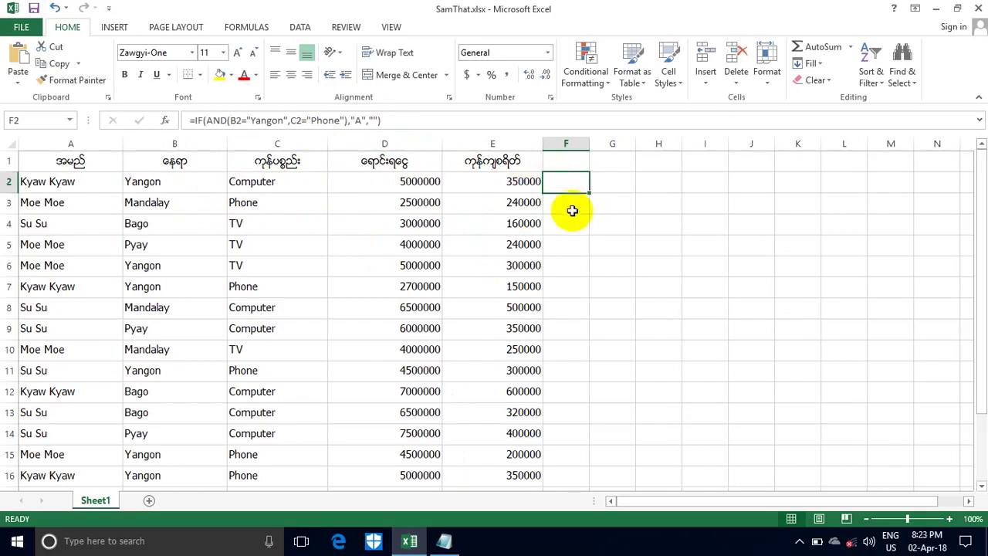
left_click(564, 201)
left_click(605, 181)
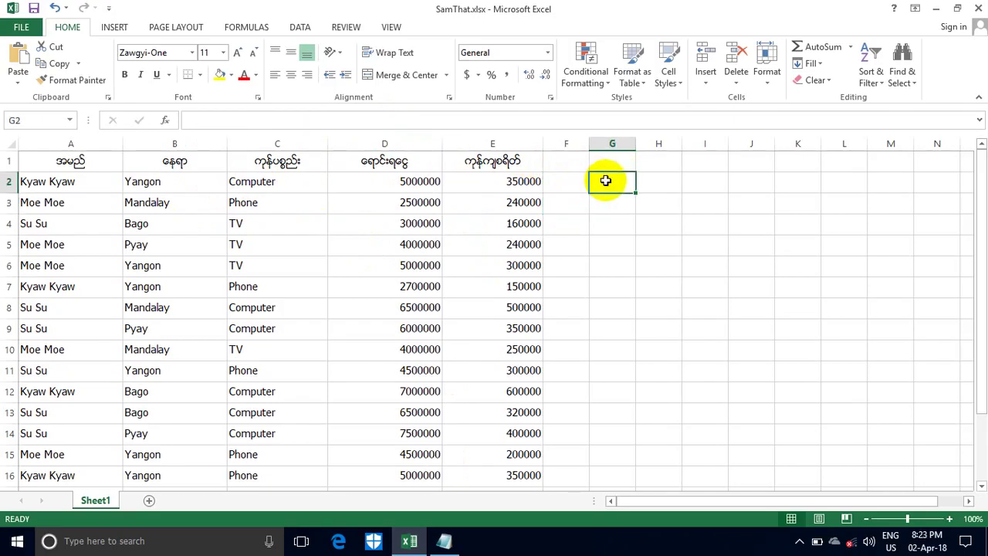
left_click(559, 183)
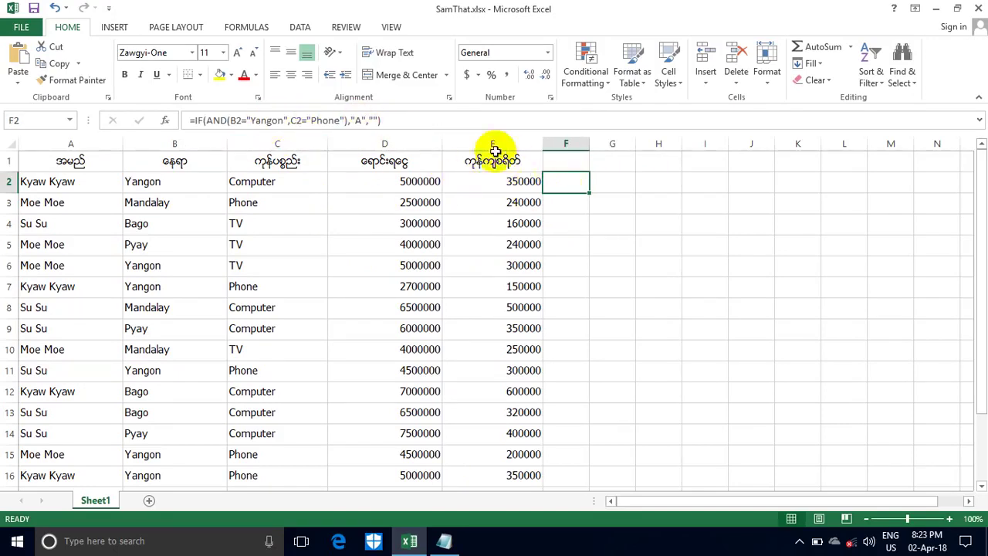
left_click(565, 200)
left_click(566, 184)
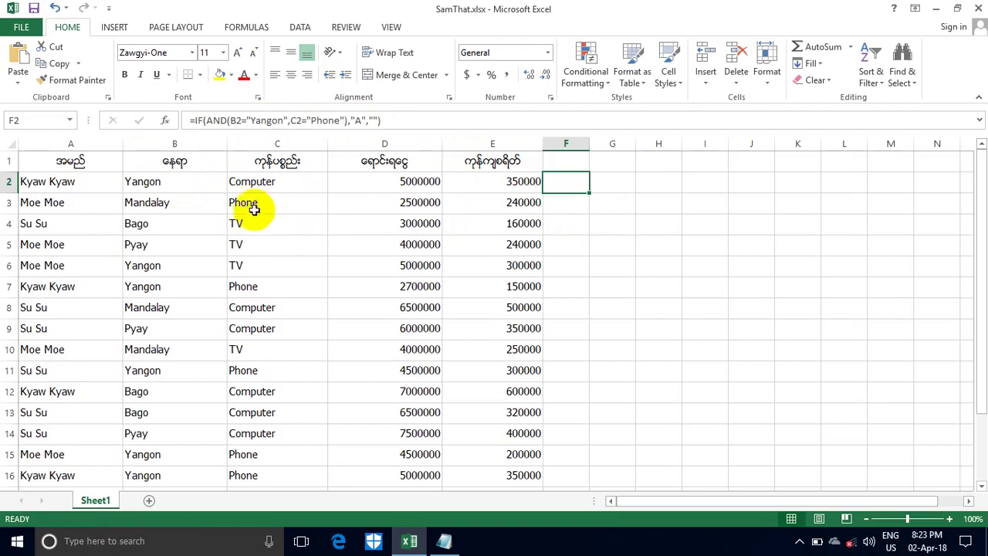
left_click(592, 187)
left_click(567, 183)
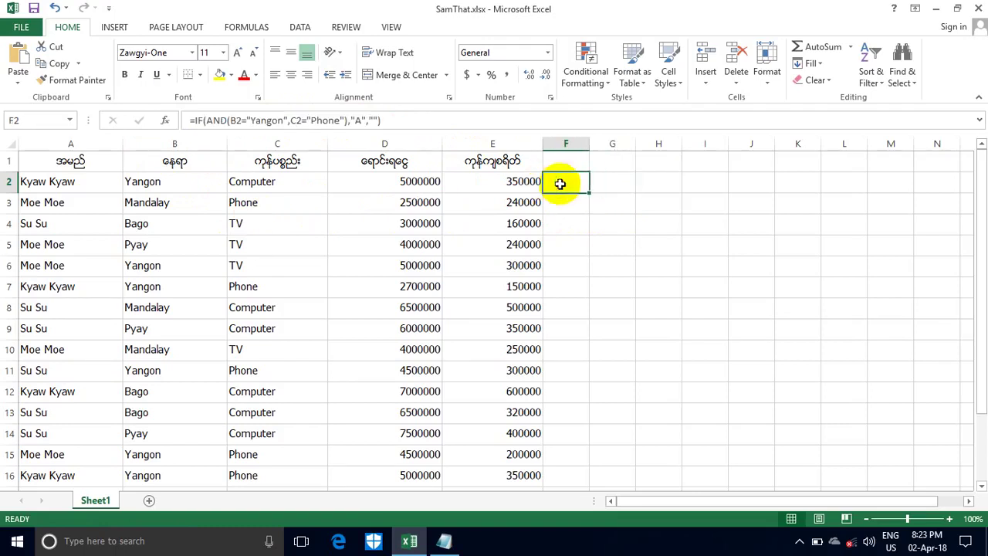
Fill the F2 formula down to F16 and scroll back to the top.
left_click_drag(588, 193, 598, 496)
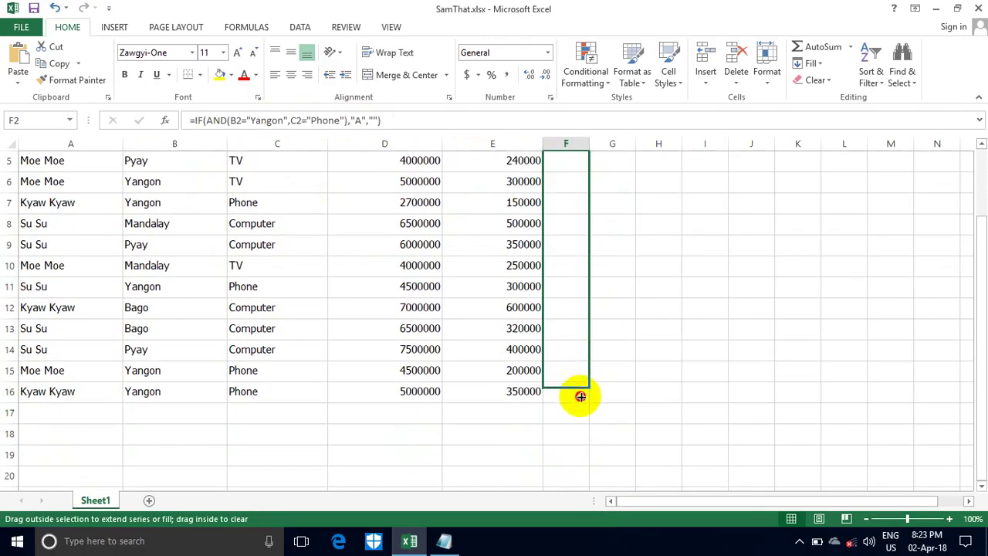
left_click_drag(598, 496, 585, 395)
left_click_drag(979, 332, 978, 222)
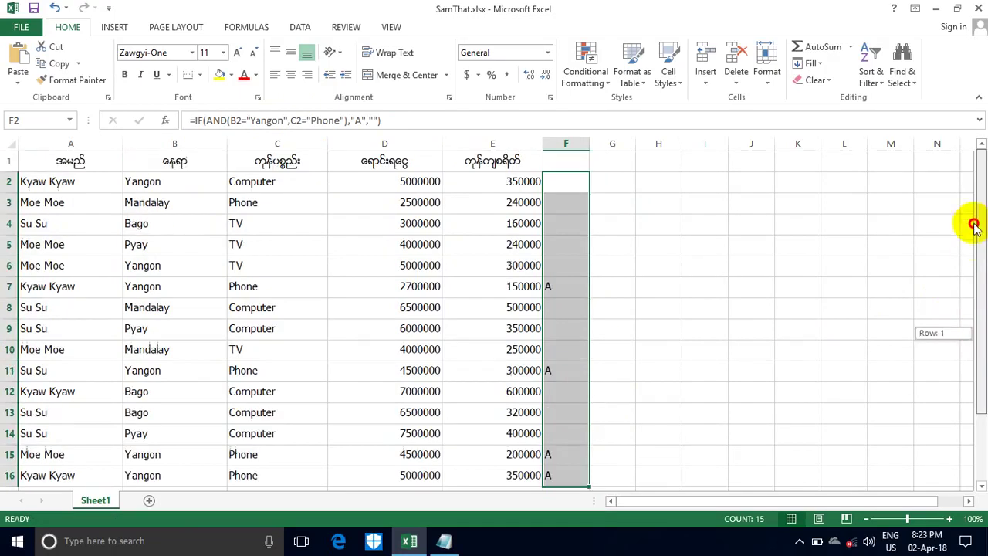
left_click(159, 204)
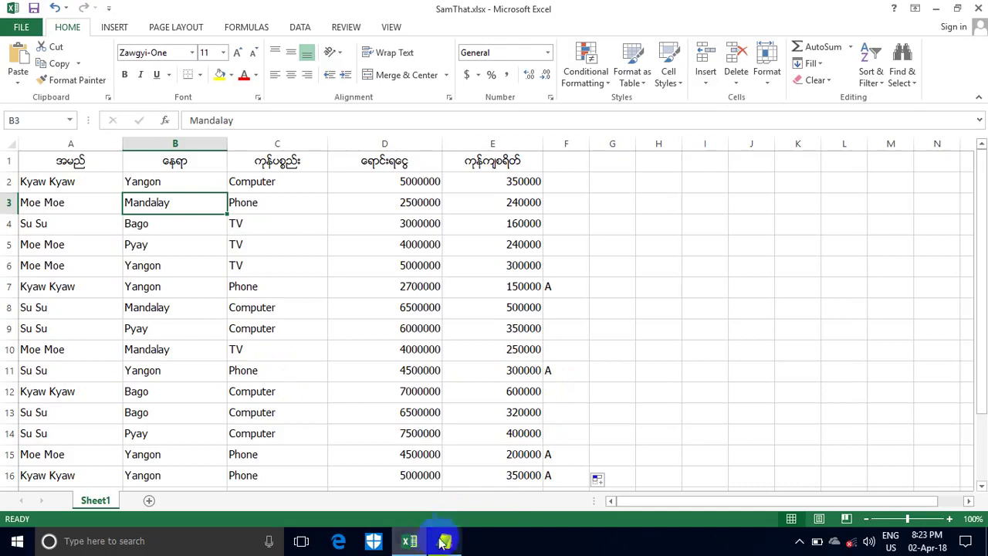
mouse_move(447, 542)
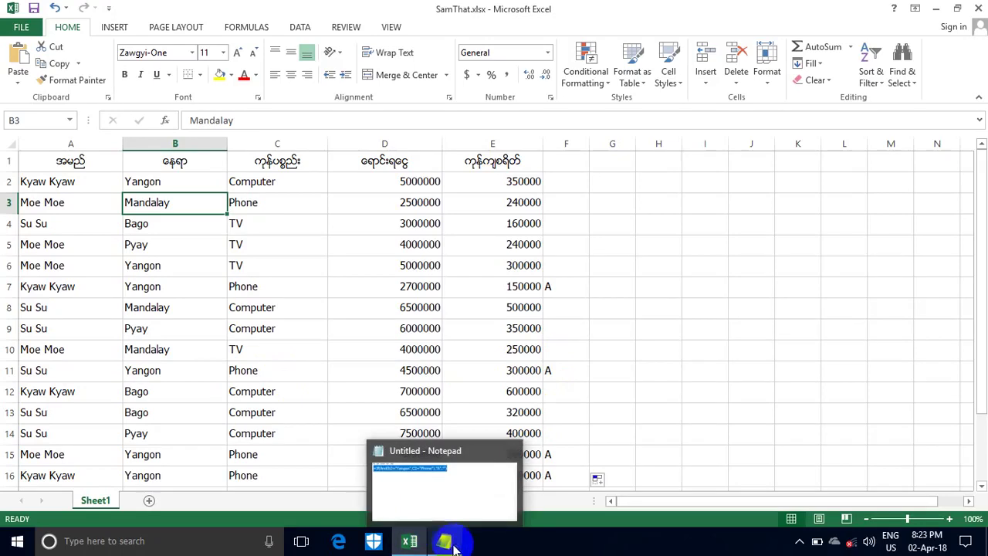
Replace the Notepad formula with the lines IF, IF OR and IF and.
left_click(445, 540)
key("ctrl+x")
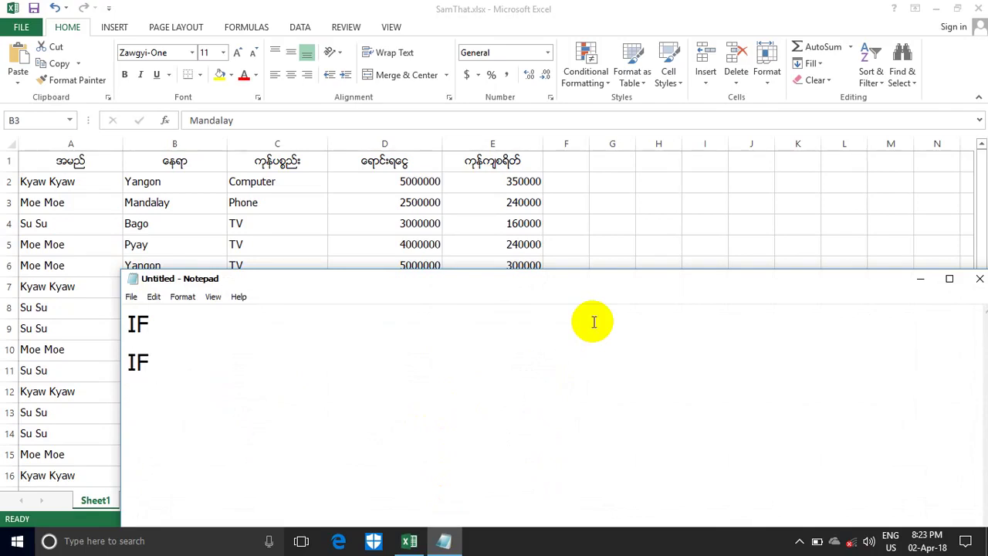
type(" OR")
type("IF")
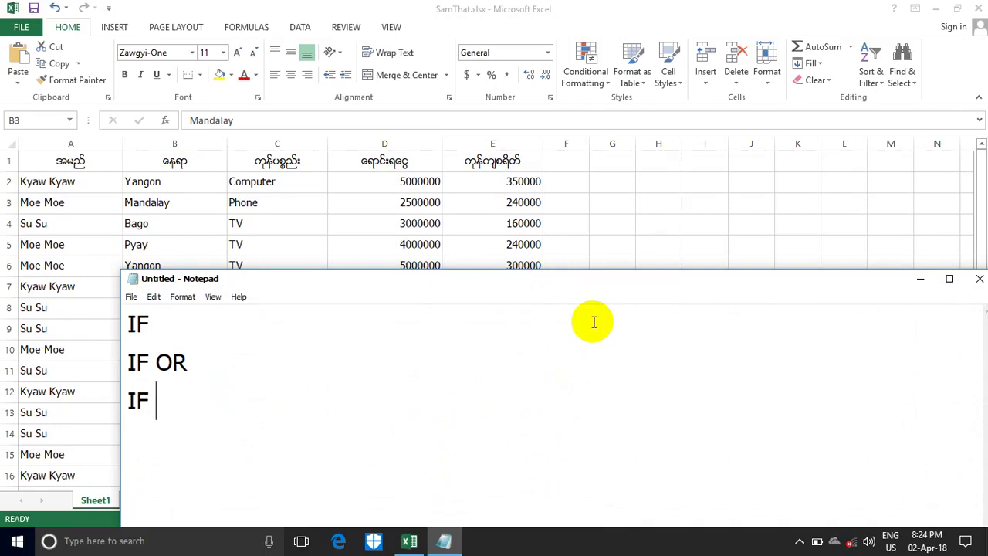
type("and")
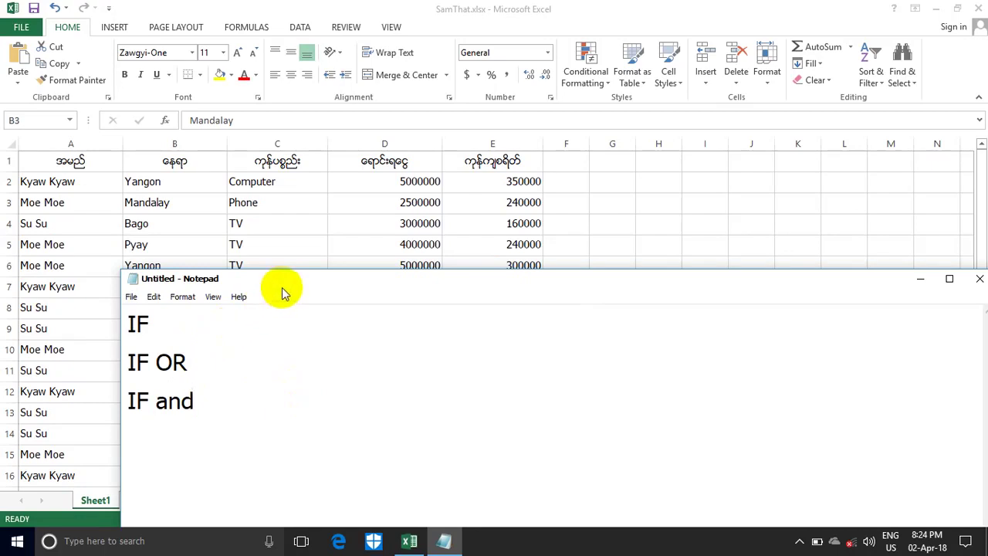
Reposition Notepad over the sheet, then minimize it.
left_click_drag(281, 293, 239, 205)
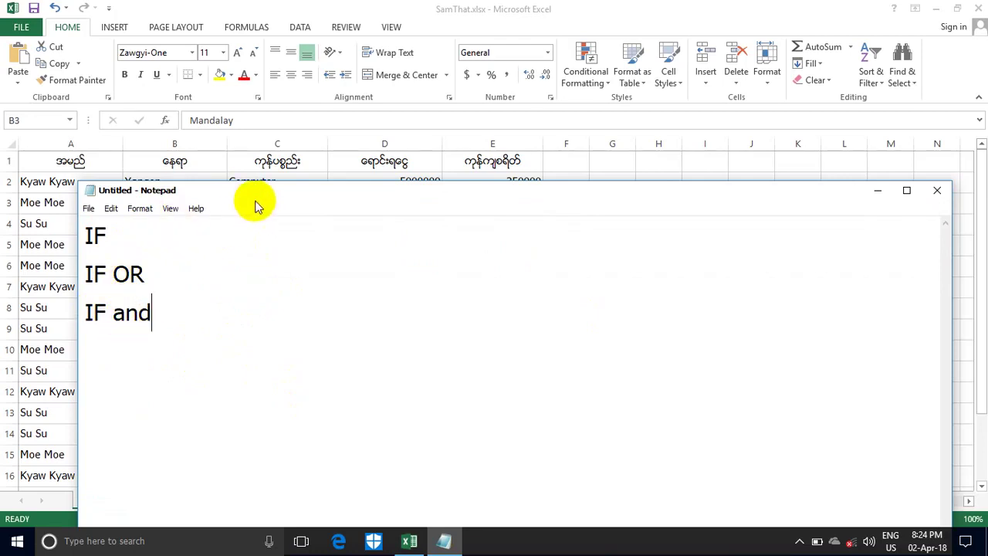
left_click_drag(279, 198, 281, 248)
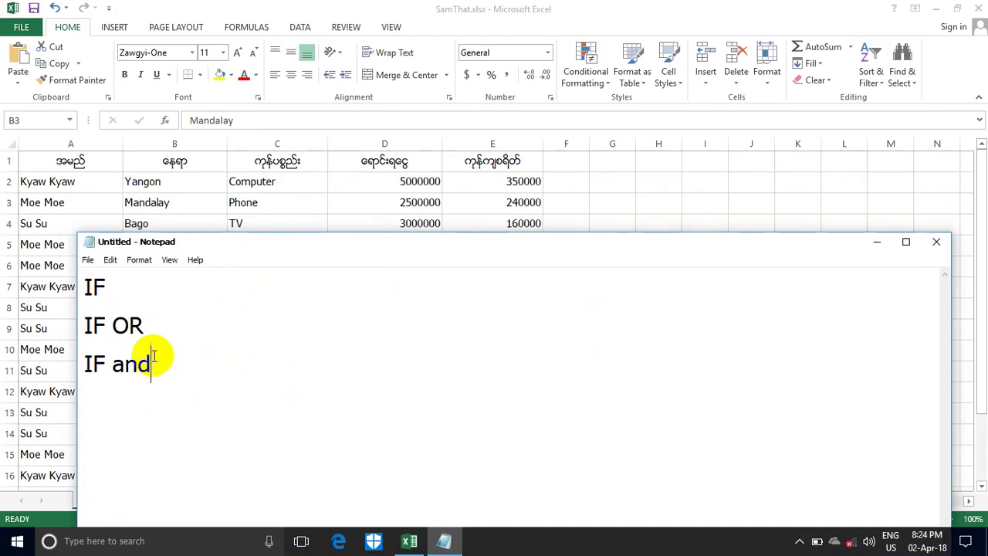
key("shift+Left")
key("shift+Left")
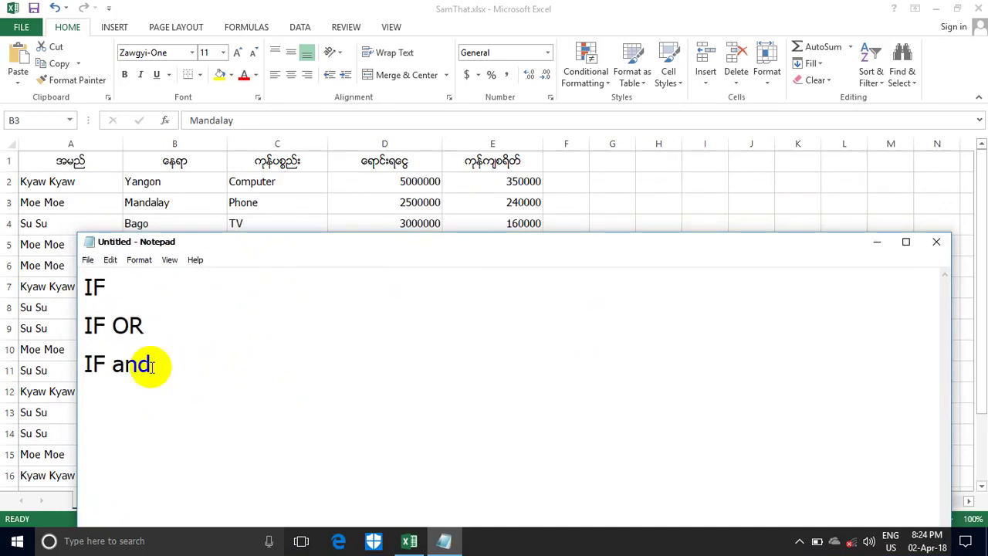
left_click(152, 366)
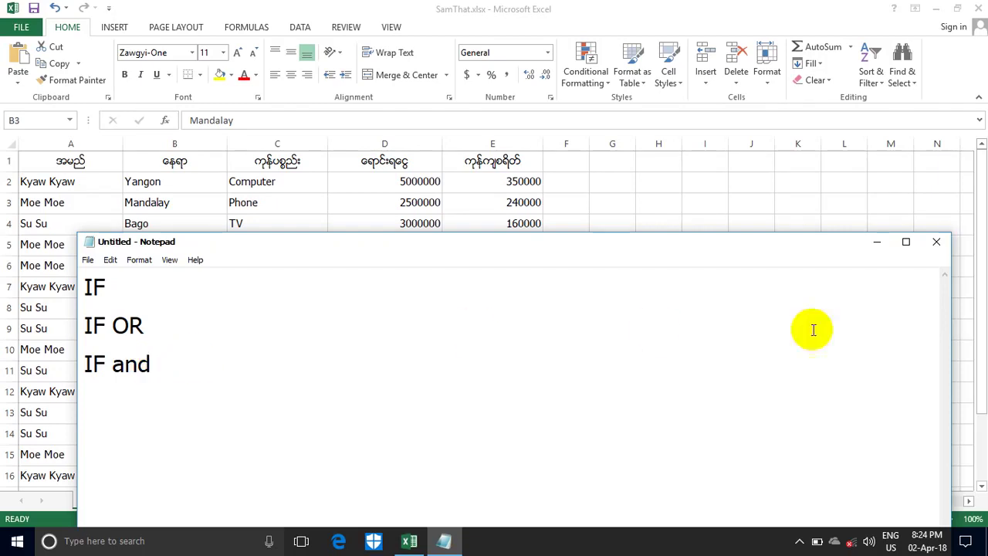
left_click(887, 247)
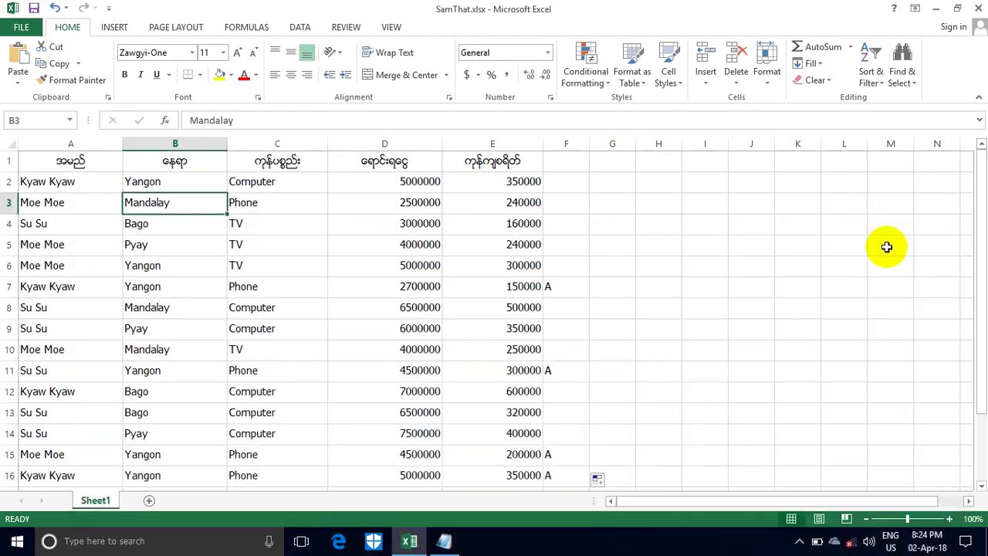
Minimize the Excel window to reveal the desktop.
left_click(937, 8)
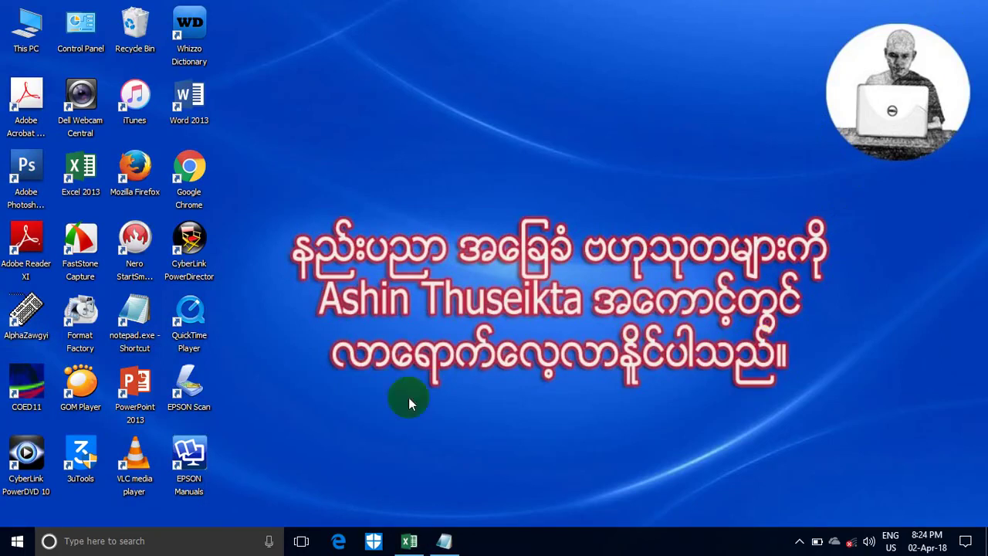